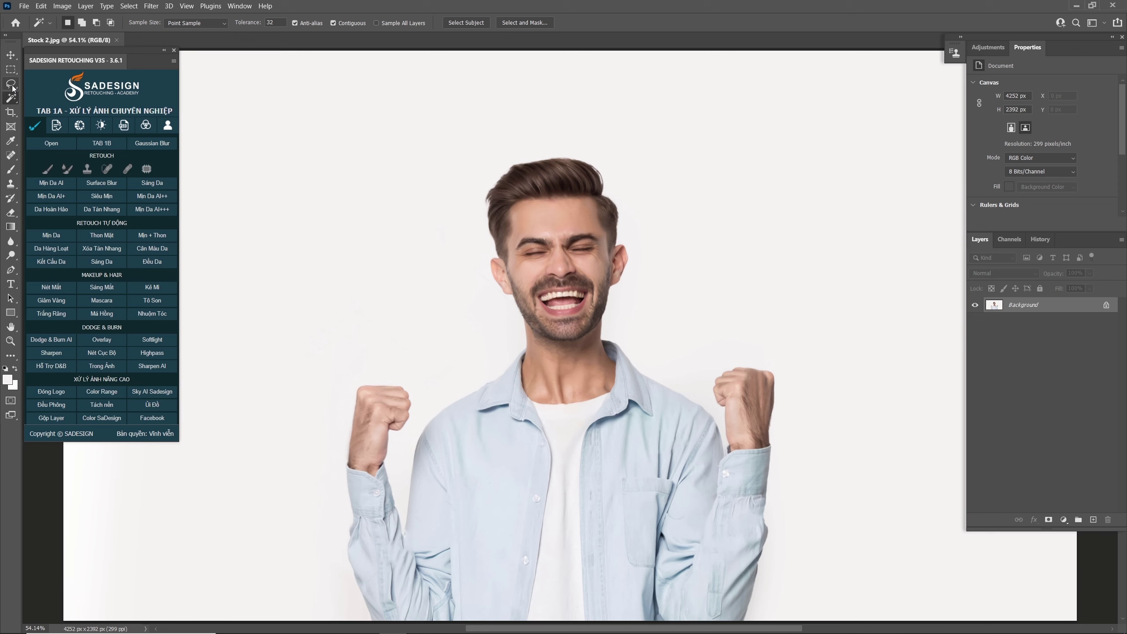
Step: Choose the Lasso Tool from the lasso tool group in the toolbar
left_click(13, 86)
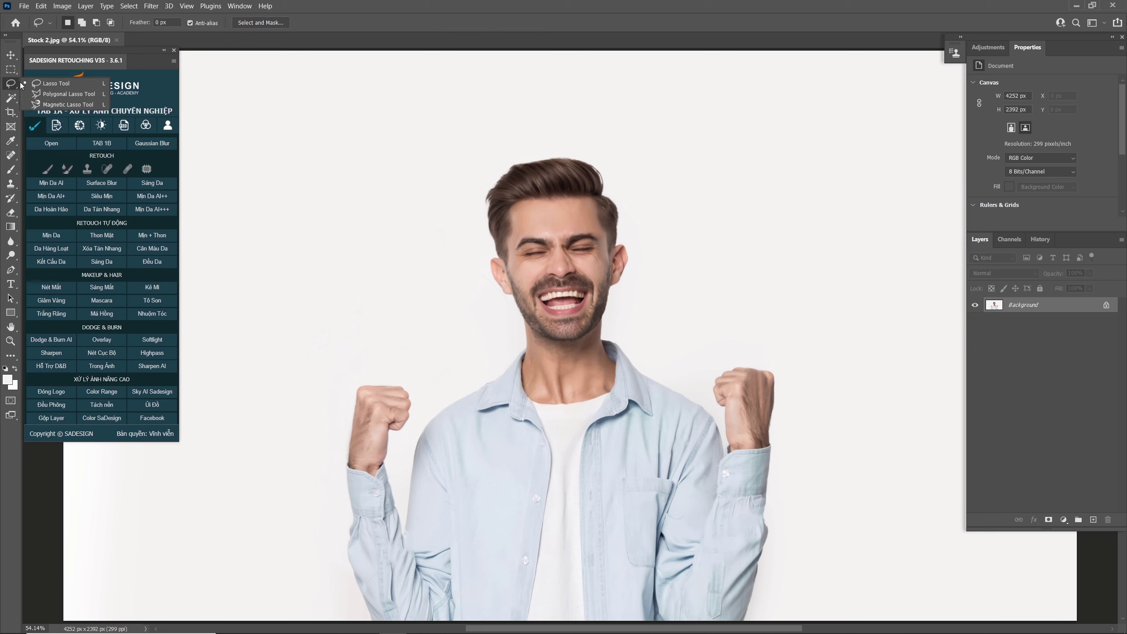
left_click(55, 85)
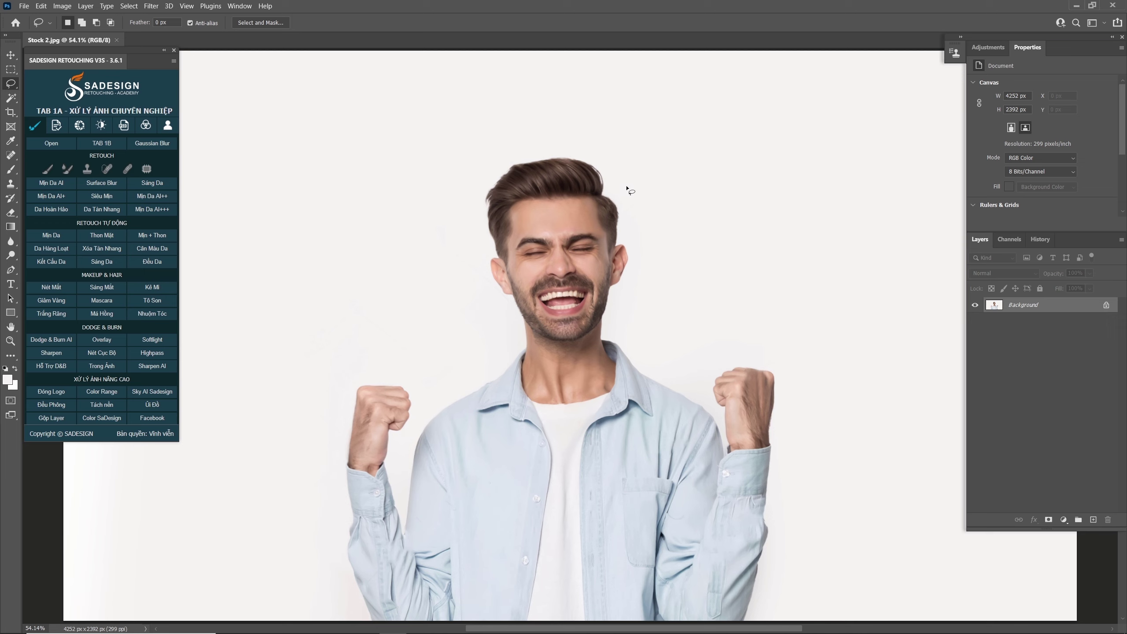
Step: Lasso the head and hair, feather 1 px, copy it to a new layer, and check it against the Background
mouse_move(626, 188)
left_mouse_down()
mouse_move(490, 138)
mouse_move(472, 259)
mouse_move(554, 373)
mouse_move(597, 353)
mouse_move(614, 319)
mouse_move(648, 198)
left_mouse_up()
key("shift+F6")
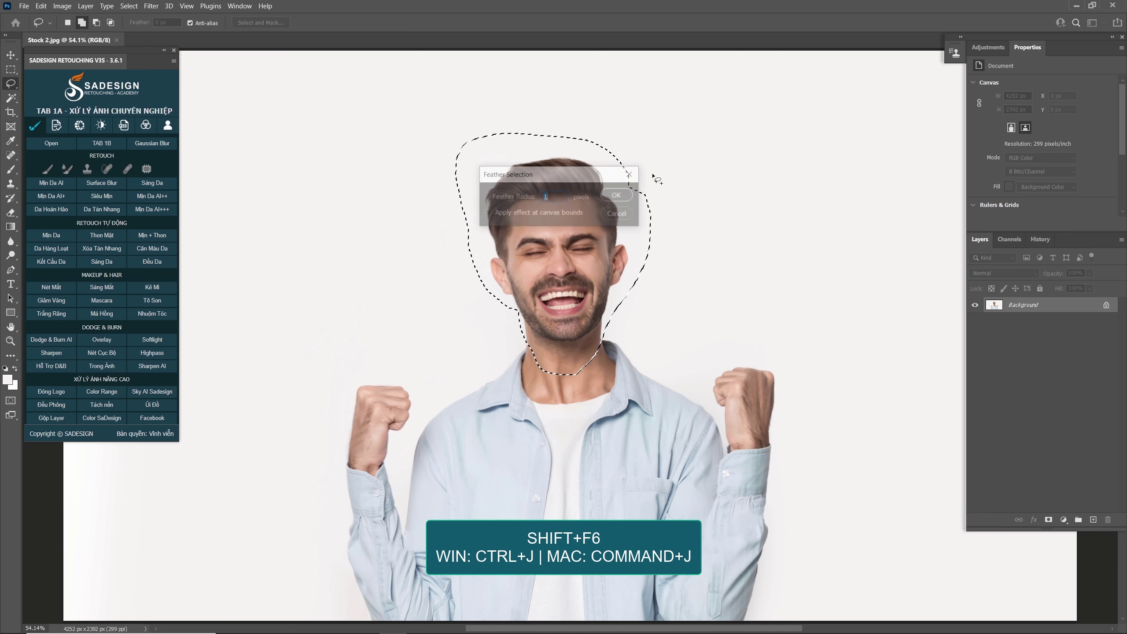
key("Return")
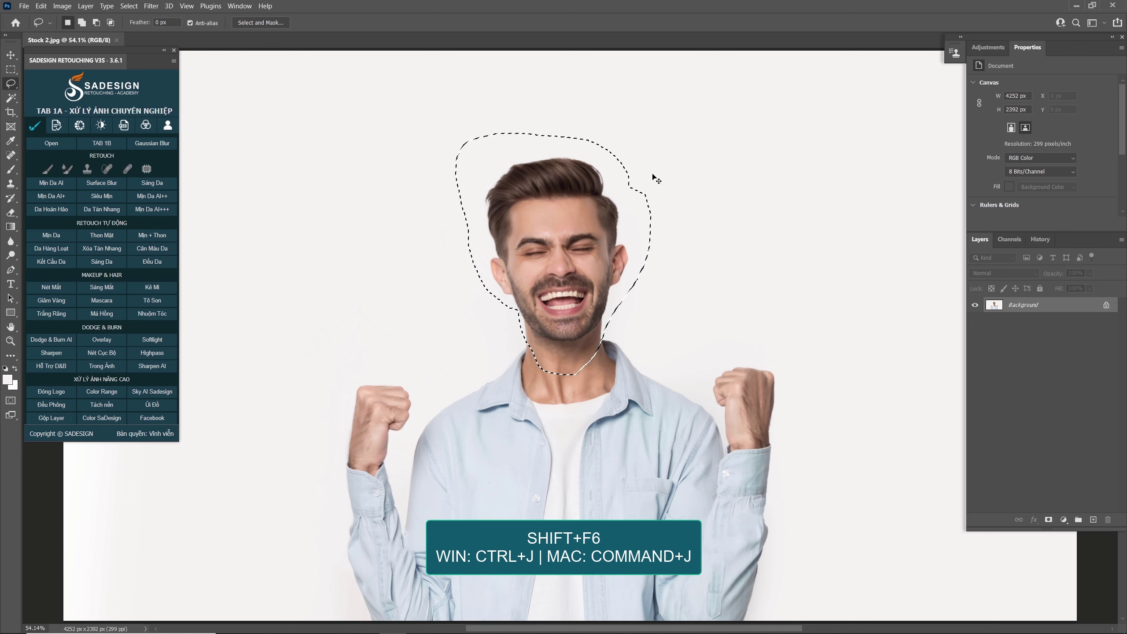
key("ctrl+j")
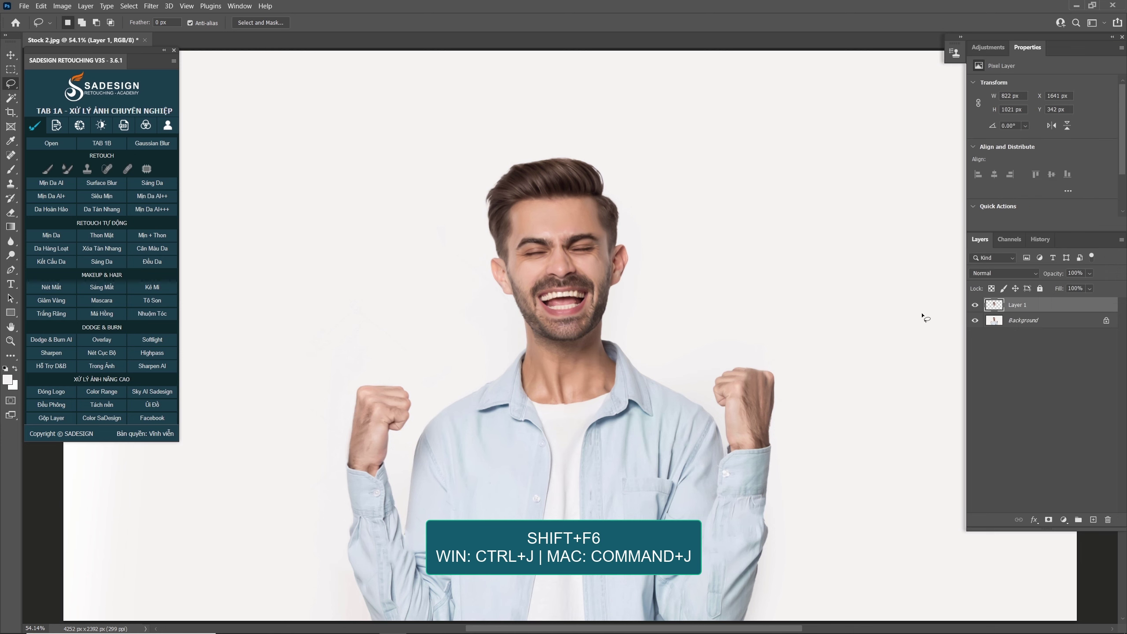
left_click(974, 320)
left_click(974, 320)
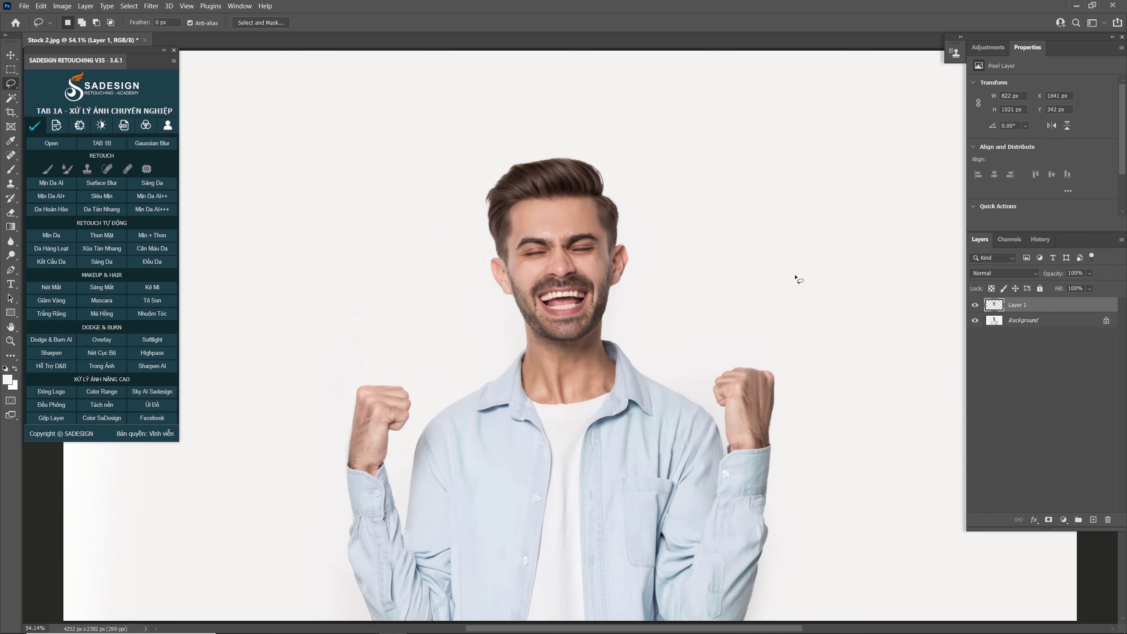
key("ctrl+t")
Step: Scale the head layer up to about 144% (1183 × 1469 px), nudge it upward, and commit
left_click_drag(651, 374, 616, 353)
left_click_drag(680, 398, 690, 408)
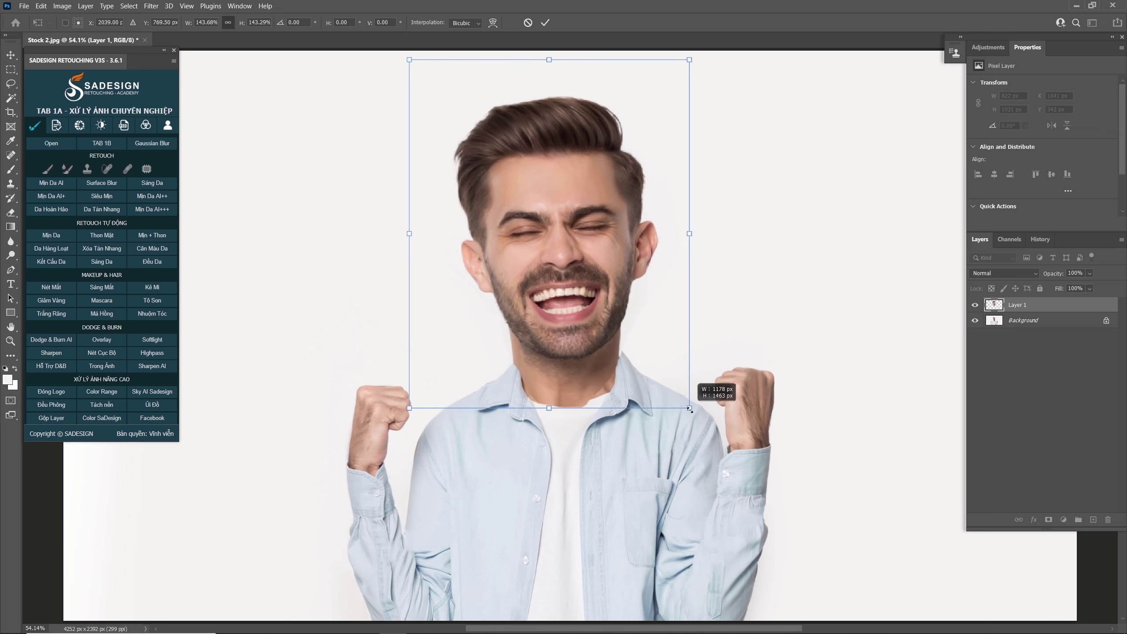
left_click_drag(622, 358, 623, 350)
key("Return")
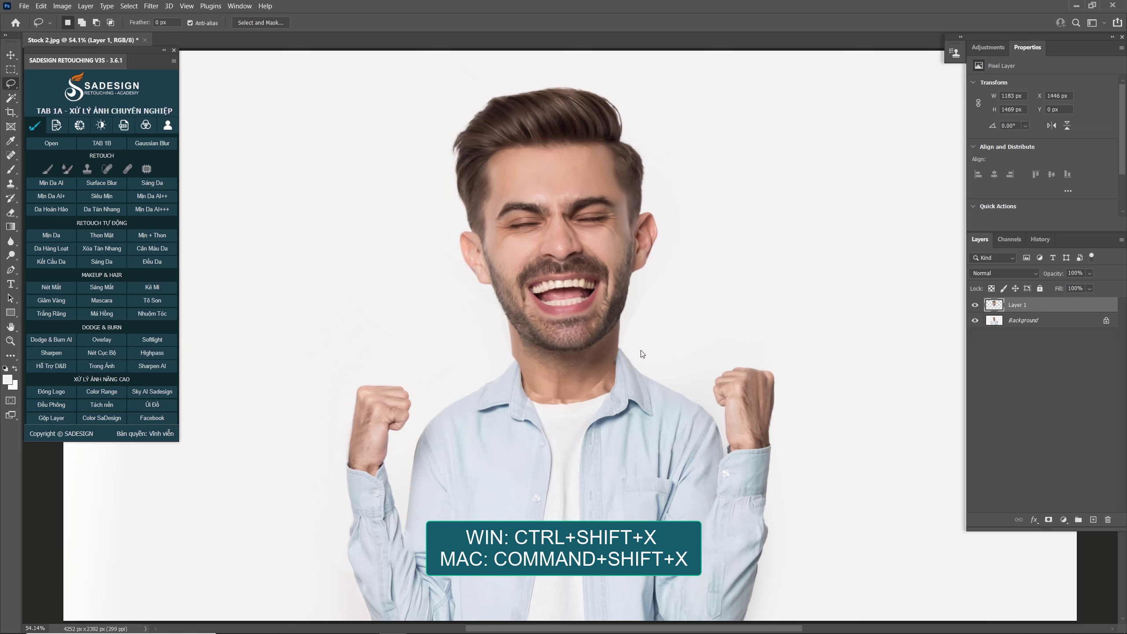
Step: Warp the jaw and neck edges in Liquify with a 300–400 Forward Warp brush, then apply
key("ctrl+shift+x")
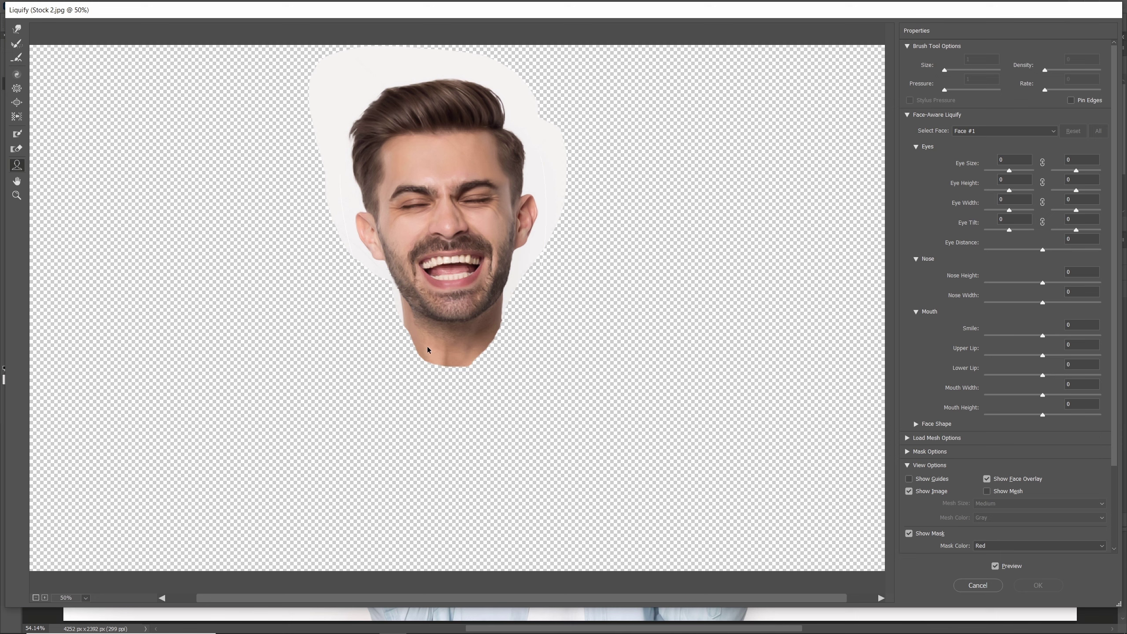
left_click(16, 29)
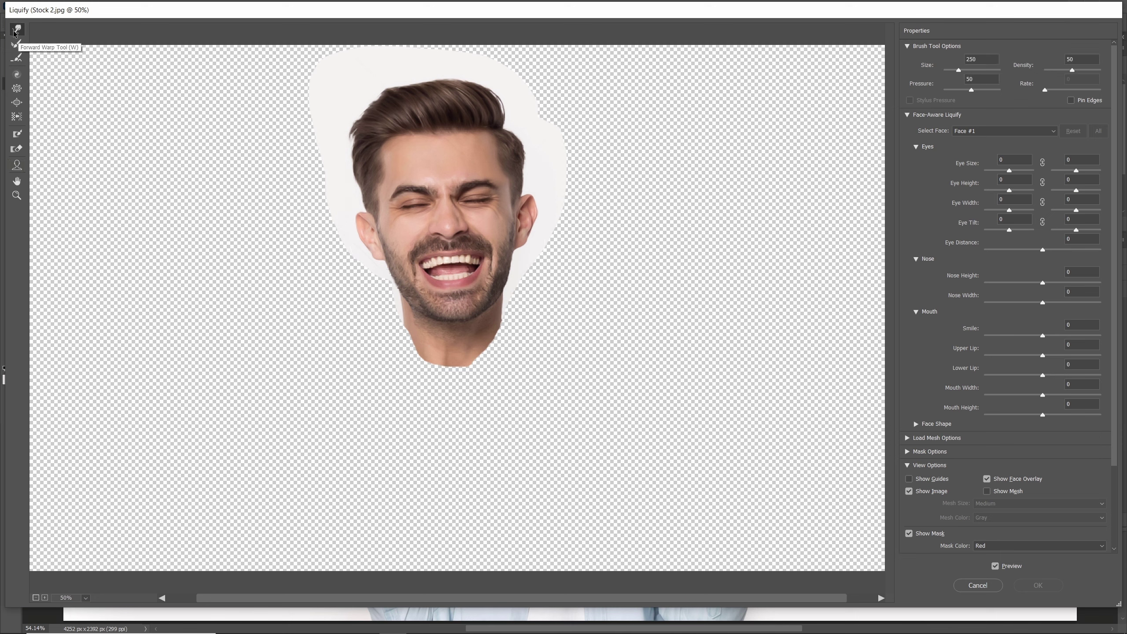
key("bracketright")
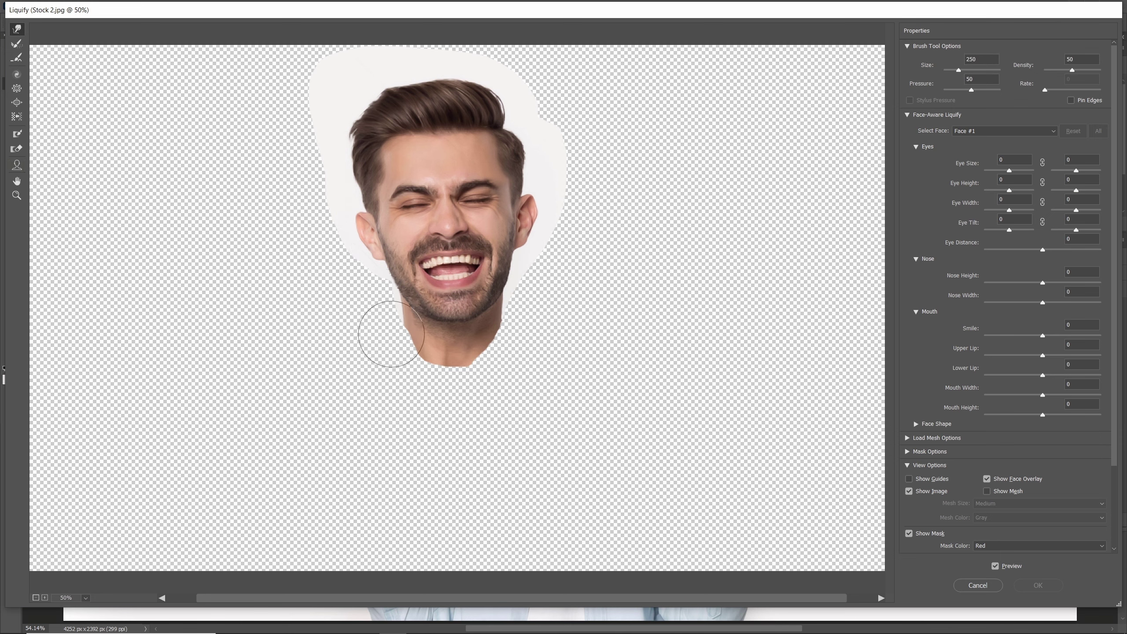
key("bracketright")
key("bracketleft")
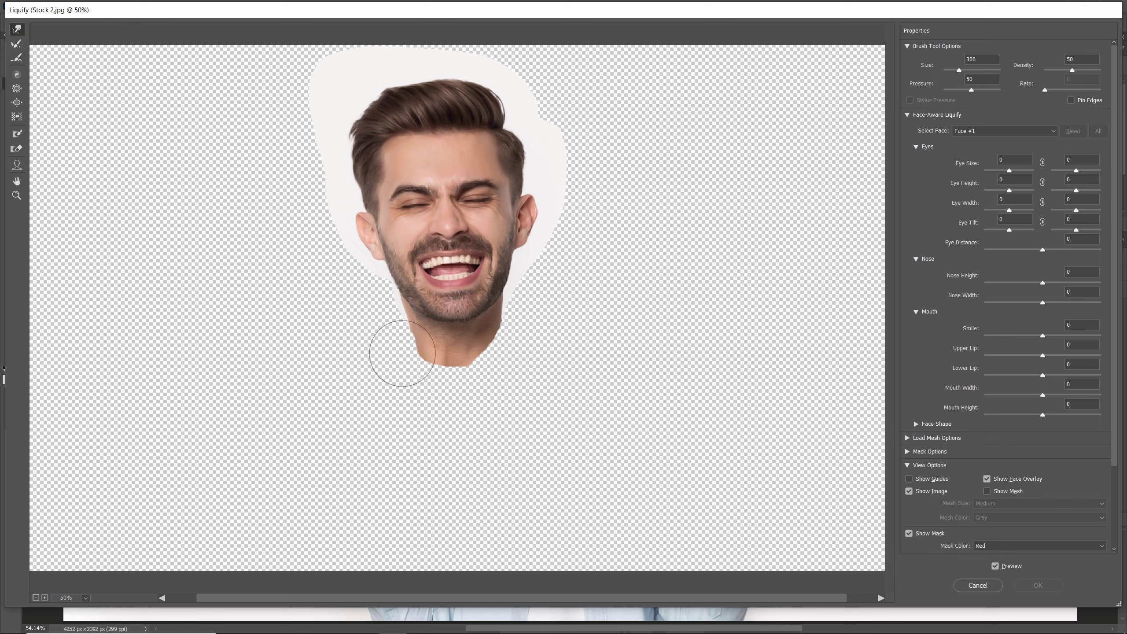
key("bracketright")
key("bracketright")
key("bracketright")
key("bracketright")
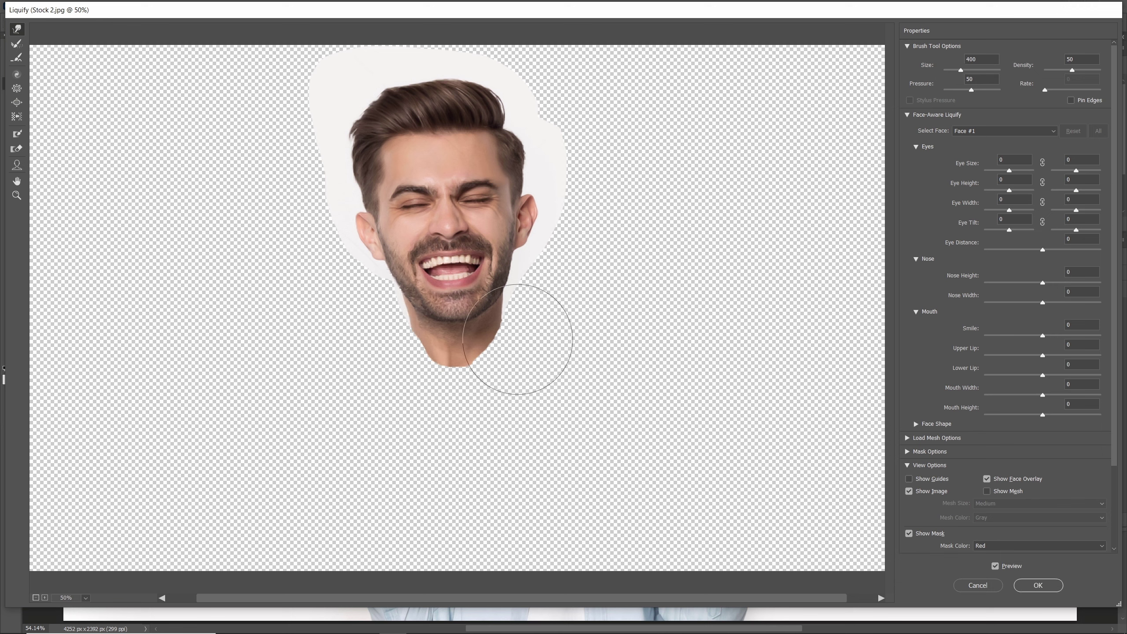
key("bracketleft")
key("bracketleft")
key("bracketleft")
key("bracketleft")
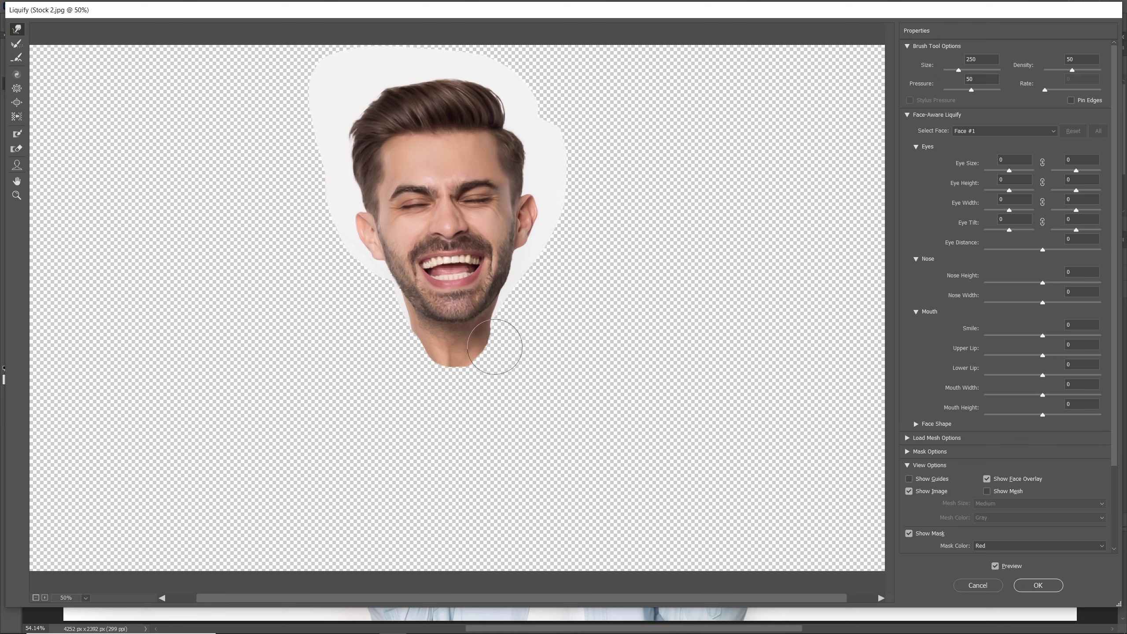
key("bracketleft")
key("bracketleft")
key("bracketleft")
key("bracketleft")
key("bracketleft")
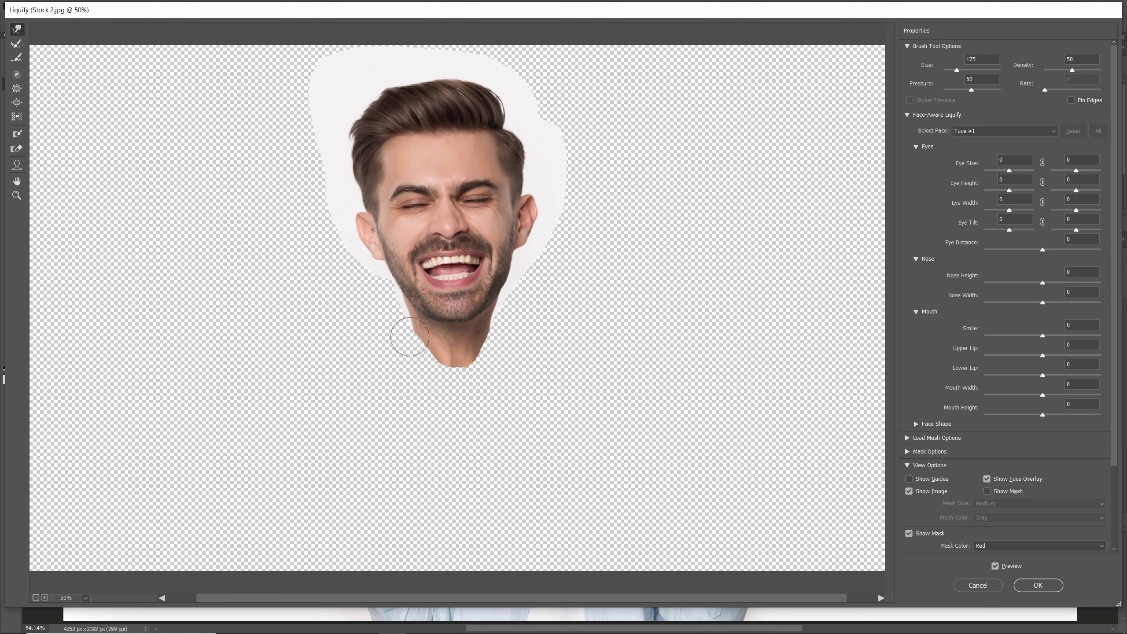
key("bracketright")
key("bracketright")
key("bracketright")
key("bracketright")
key("p")
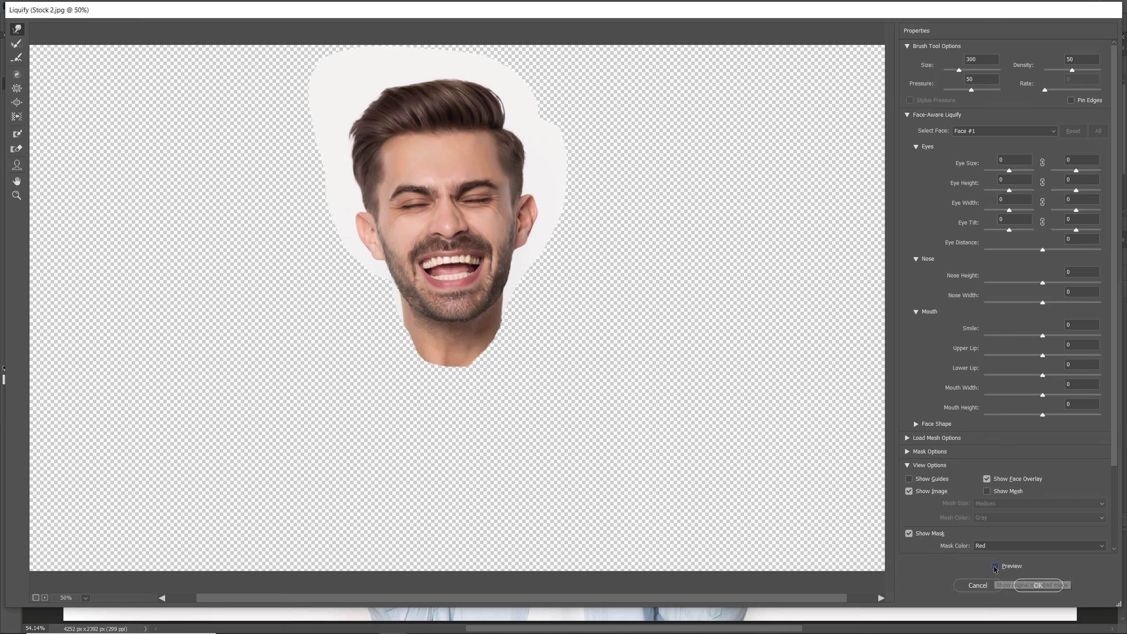
key("p")
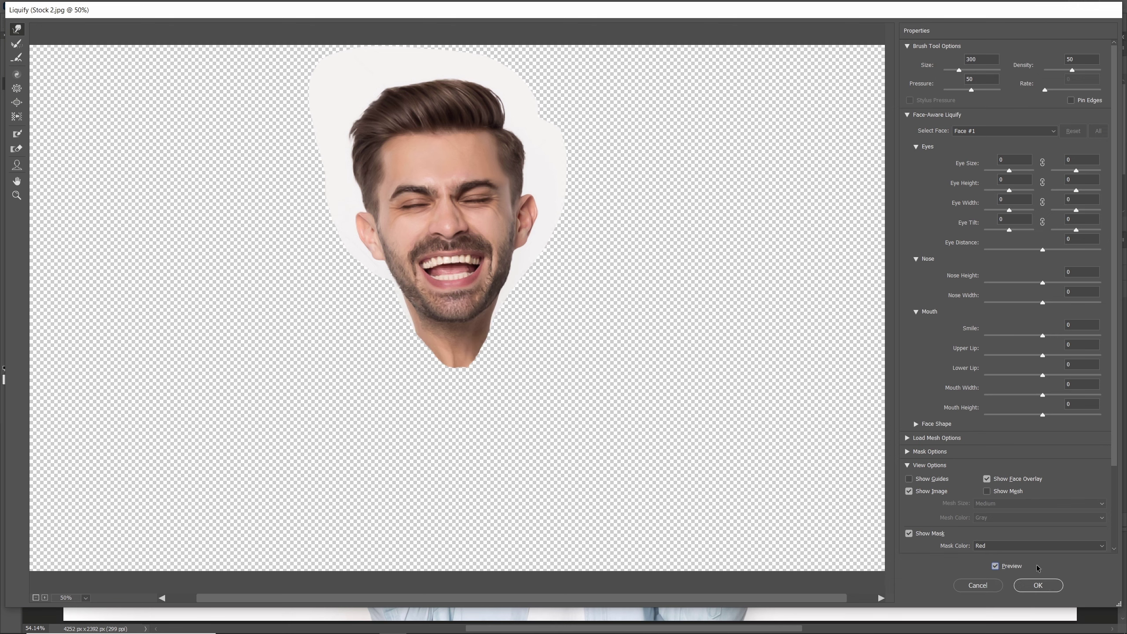
left_click(1037, 585)
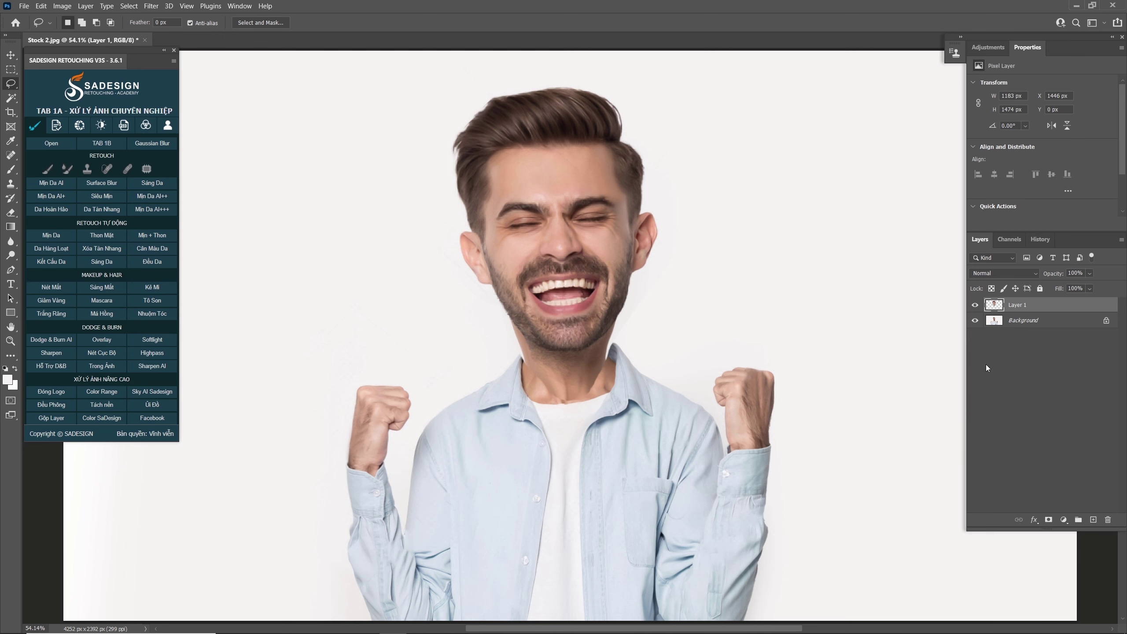
Step: Set Layer 1 to 50% opacity and erase the hard jaw edge with the Eraser
left_click(1083, 274)
type("50")
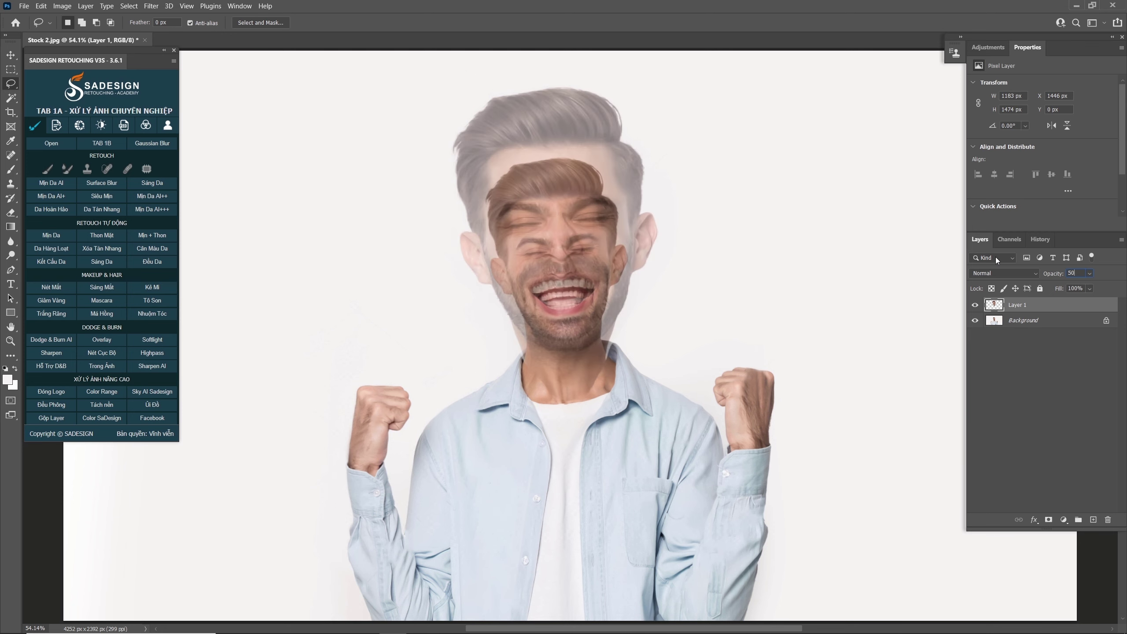
key("ctrl+plus")
key("ctrl+plus")
key("ctrl+plus")
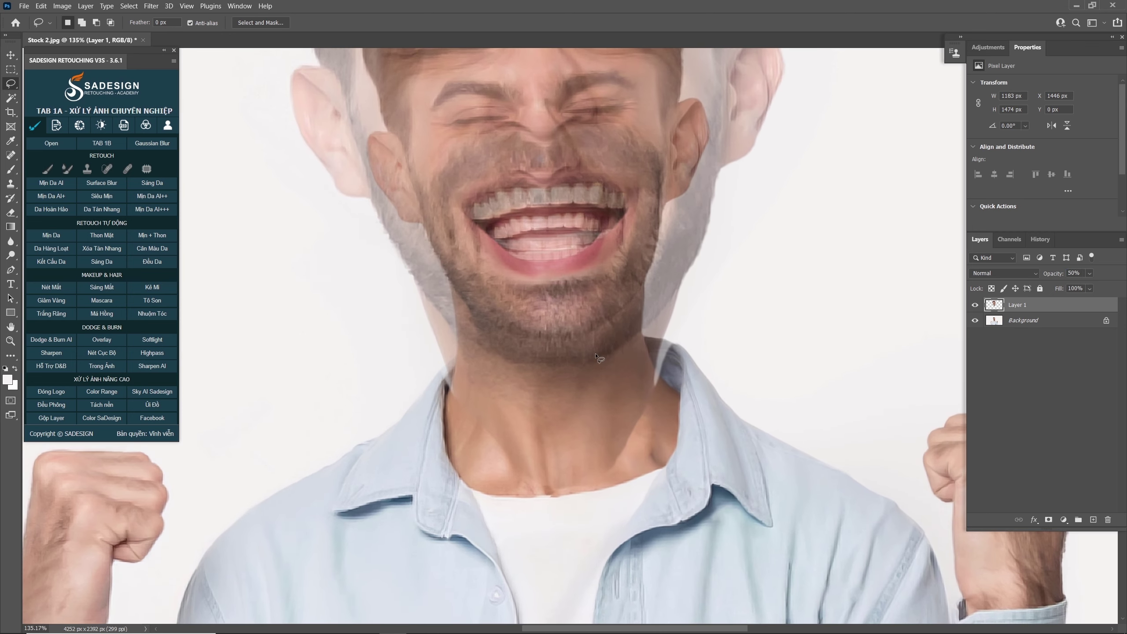
key("e")
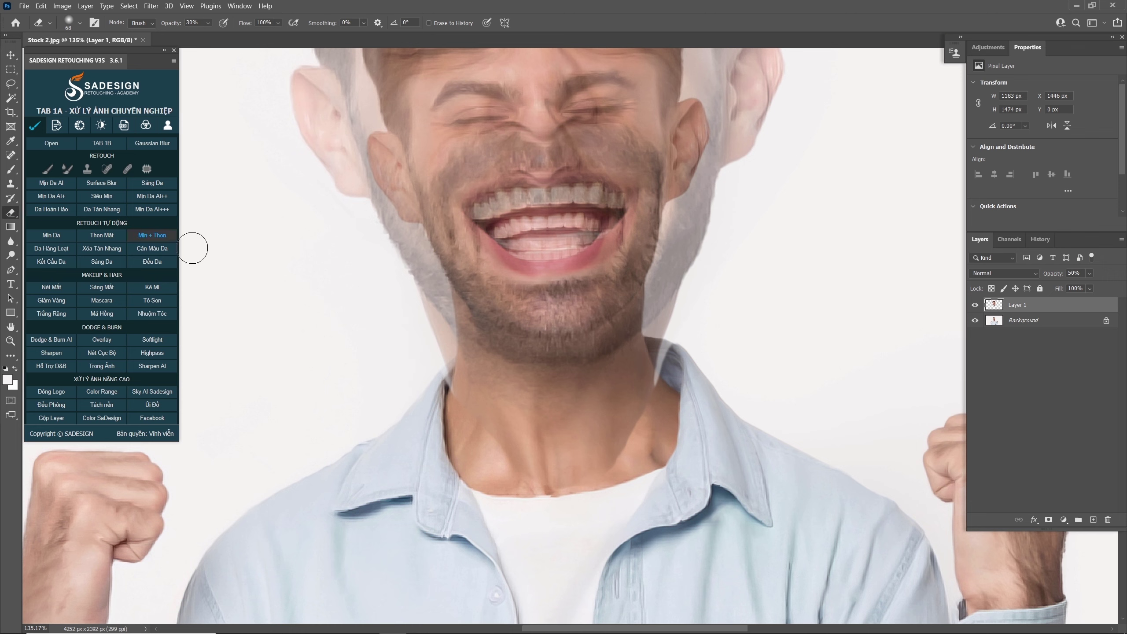
right_click(407, 312, "alt")
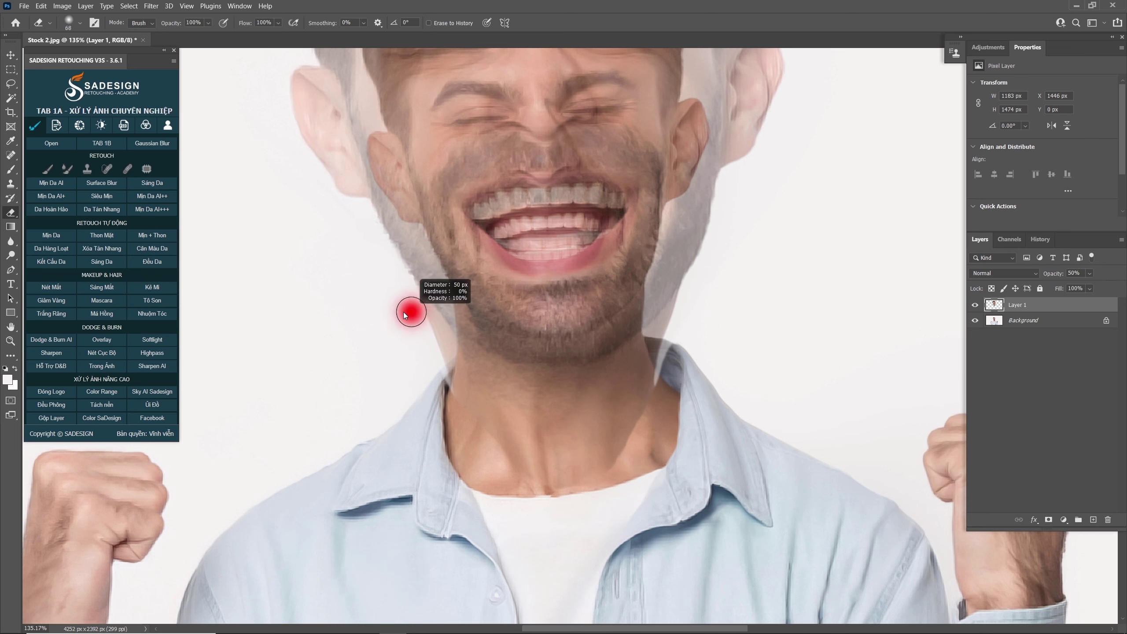
mouse_move(414, 302)
left_mouse_down()
mouse_move(454, 386)
mouse_move(418, 307)
mouse_move(465, 373)
mouse_move(433, 322)
left_mouse_up()
right_click(465, 378, "alt")
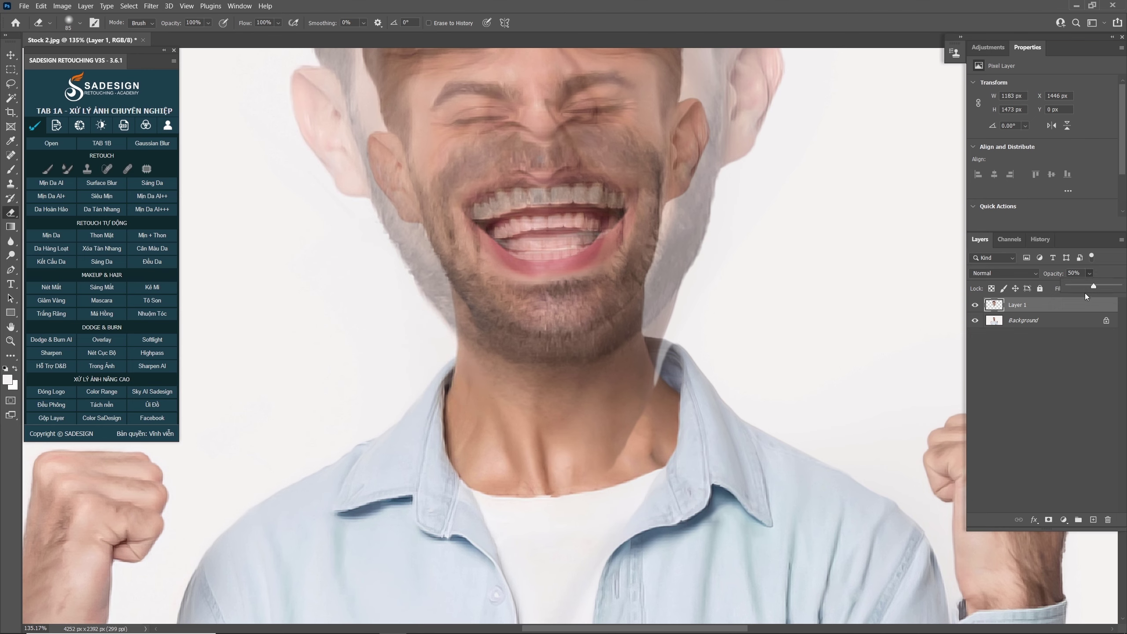
Step: Restore Layer 1 to 100% opacity and erase the neck stubble, finishing at 50% eraser strength
left_click_drag(1092, 285, 1120, 285)
right_click(679, 353, "alt")
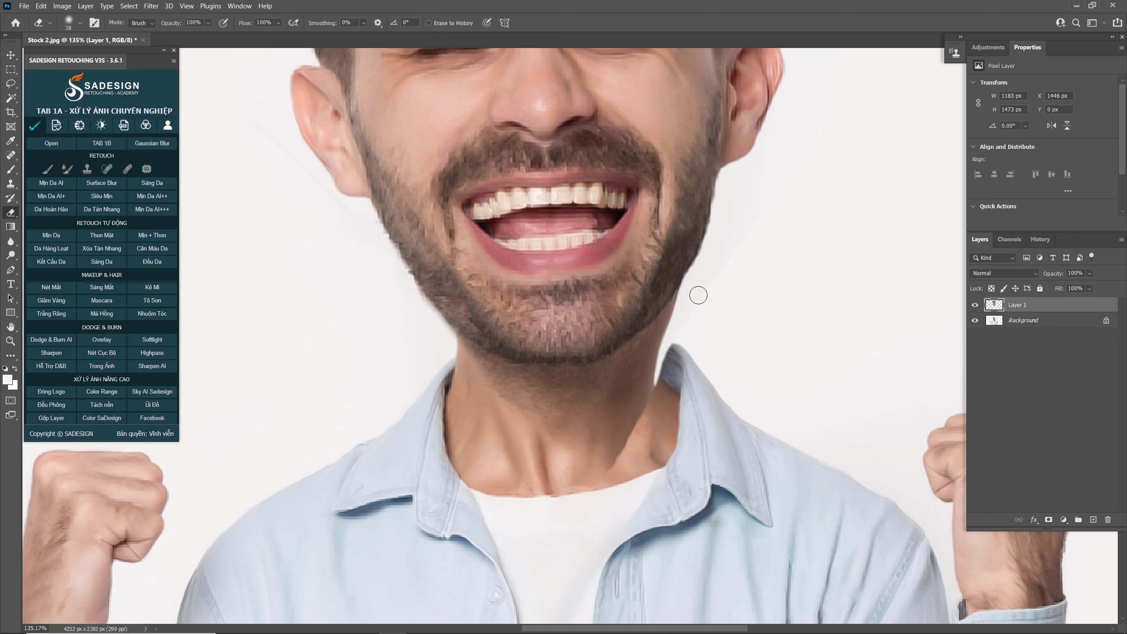
right_click(659, 358, "alt")
scroll(665, 369, "up", 3)
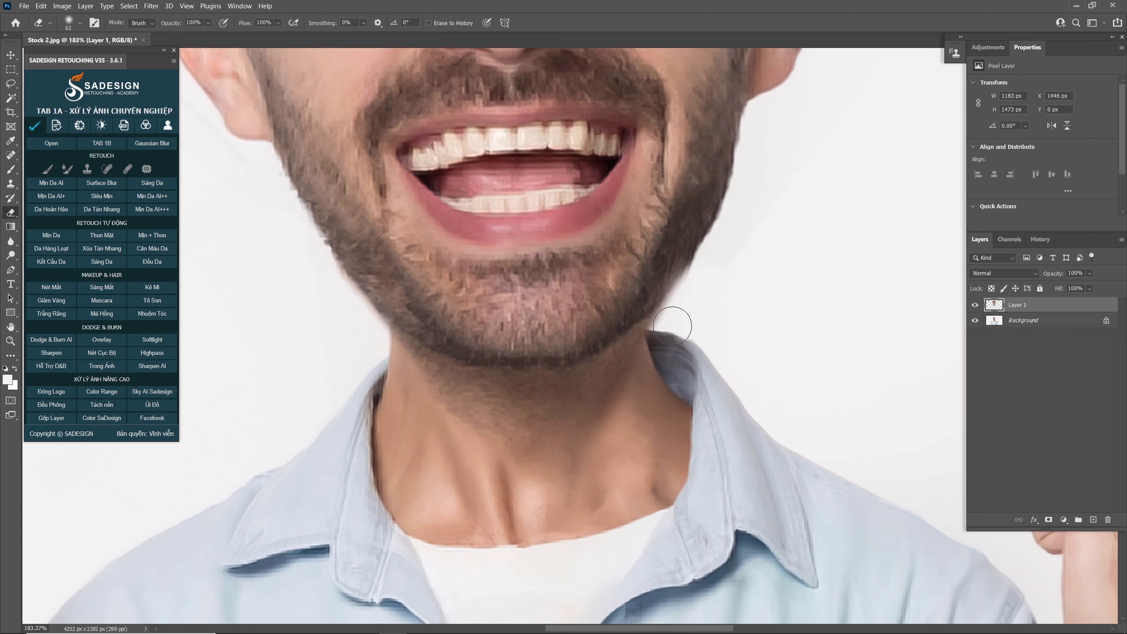
right_click(685, 325, "alt")
left_click_drag(650, 369, 562, 510)
key("5")
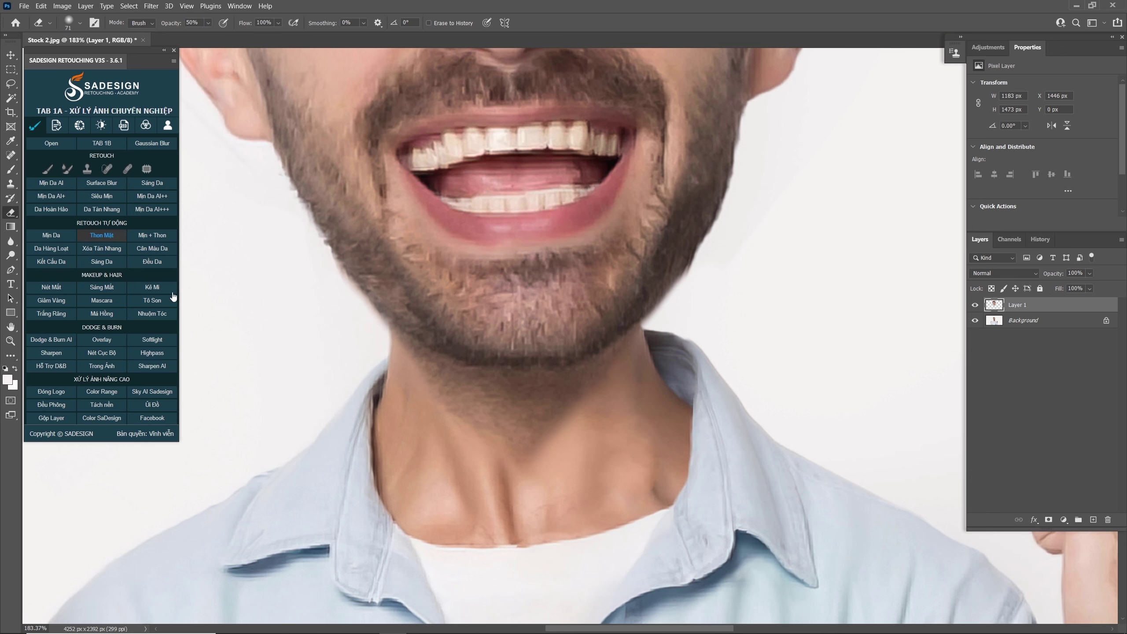
right_click(486, 430, "alt")
mouse_move(422, 390)
left_mouse_down()
mouse_move(472, 446)
mouse_move(639, 424)
mouse_move(467, 413)
mouse_move(596, 448)
left_mouse_up()
key("ctrl+0")
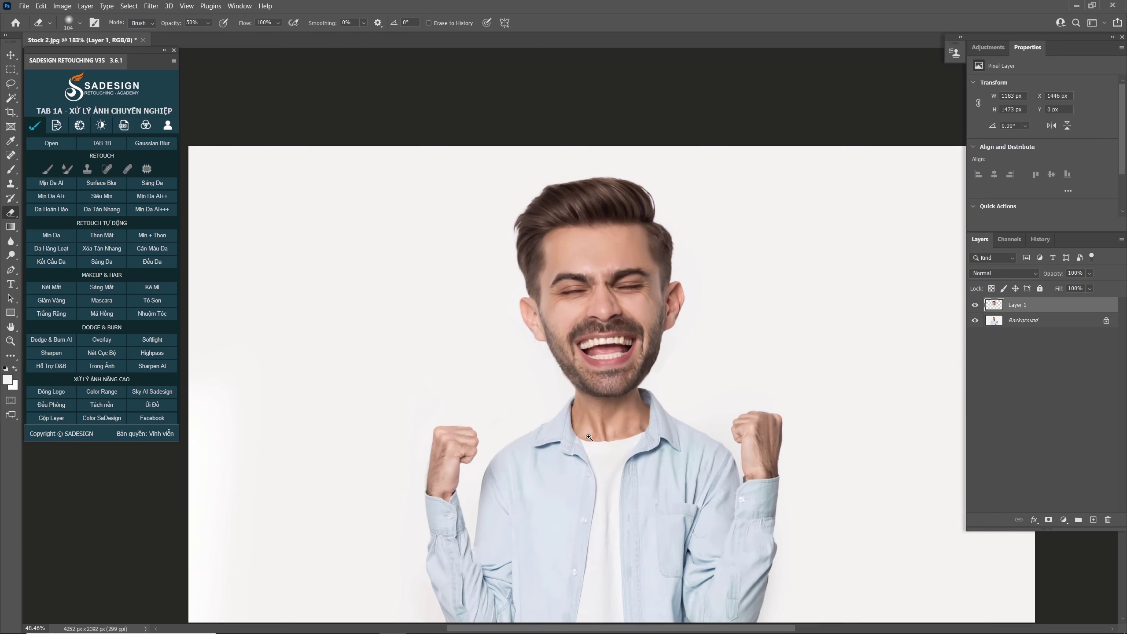
Step: Rotate the head layer slightly clockwise
key("ctrl+t")
mouse_move(797, 446)
left_mouse_down()
mouse_move(815, 441)
mouse_move(805, 453)
left_mouse_up()
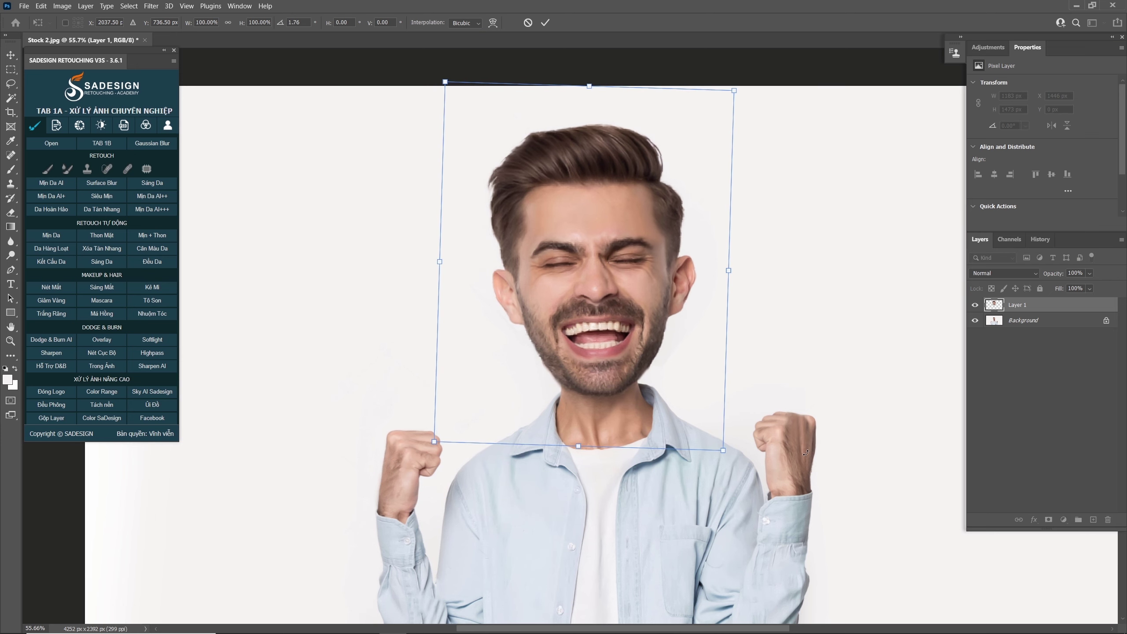
key("Return")
Step: Soften the chin and neck edge on the left with the 50% Eraser
key("e")
scroll(598, 439, "up", 3)
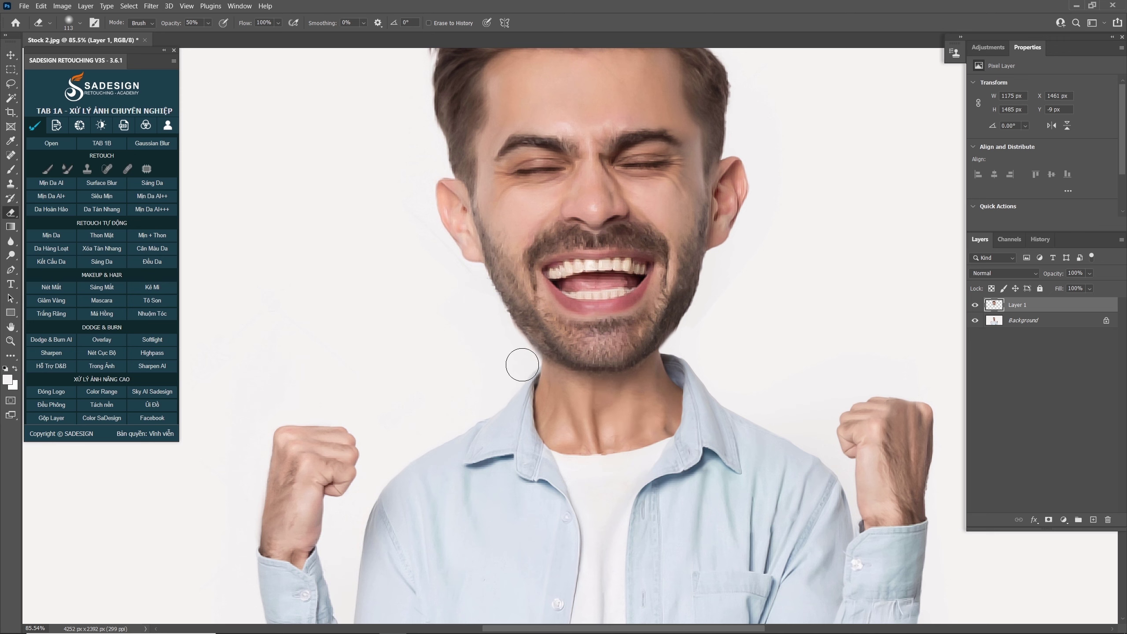
mouse_move(521, 364)
left_mouse_down()
mouse_move(581, 400)
mouse_move(676, 375)
left_mouse_up()
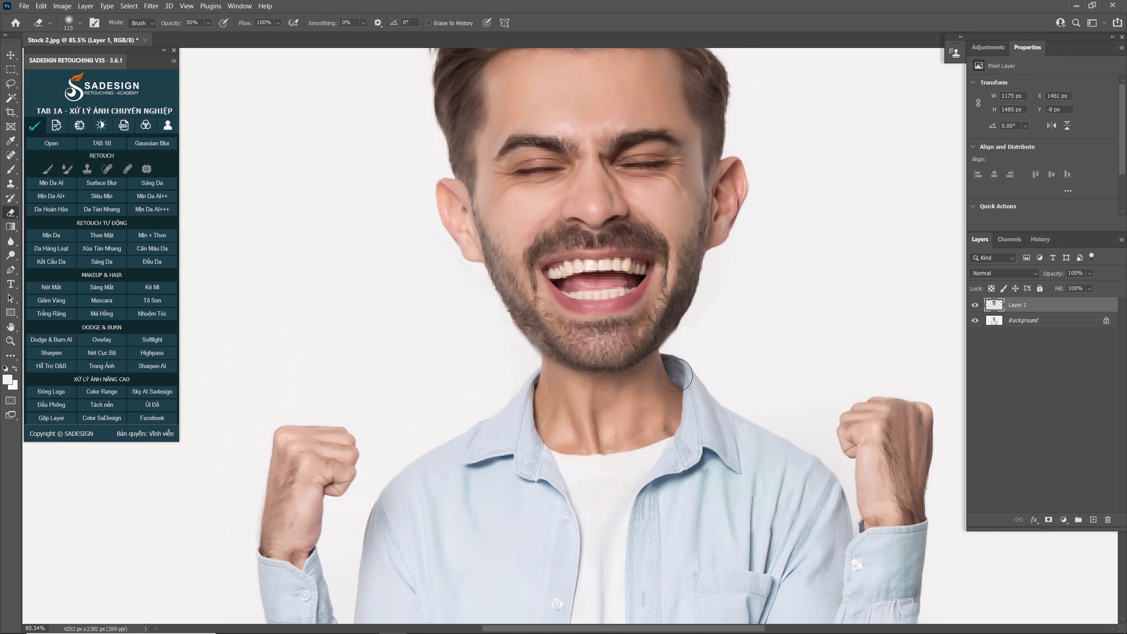
scroll(648, 393, "down", 4)
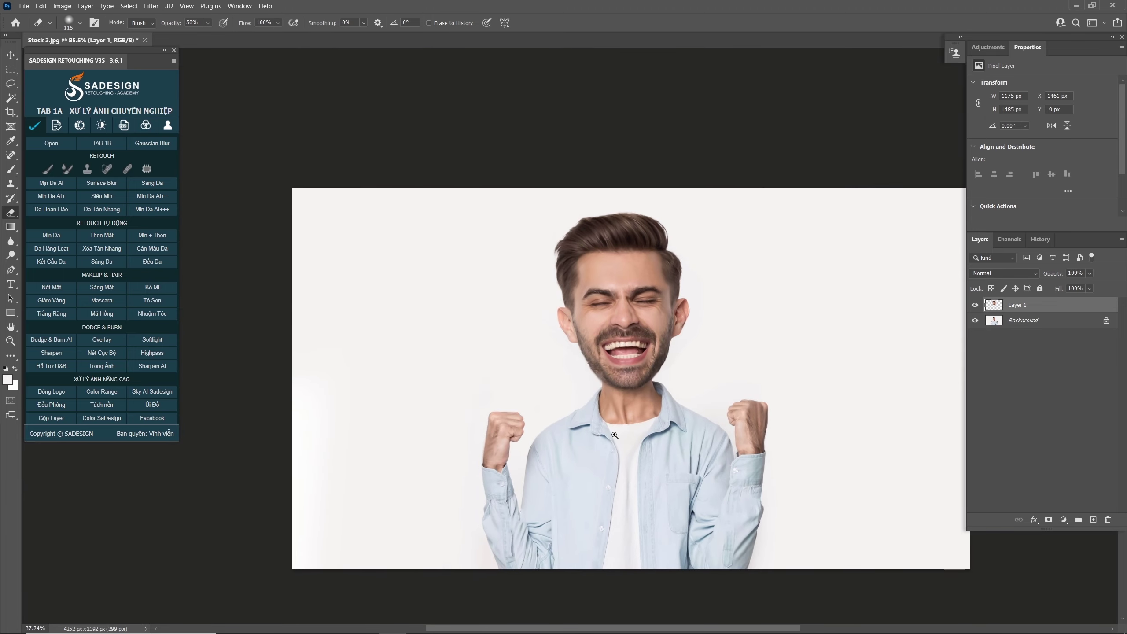
scroll(615, 435, "up", 2)
key("w")
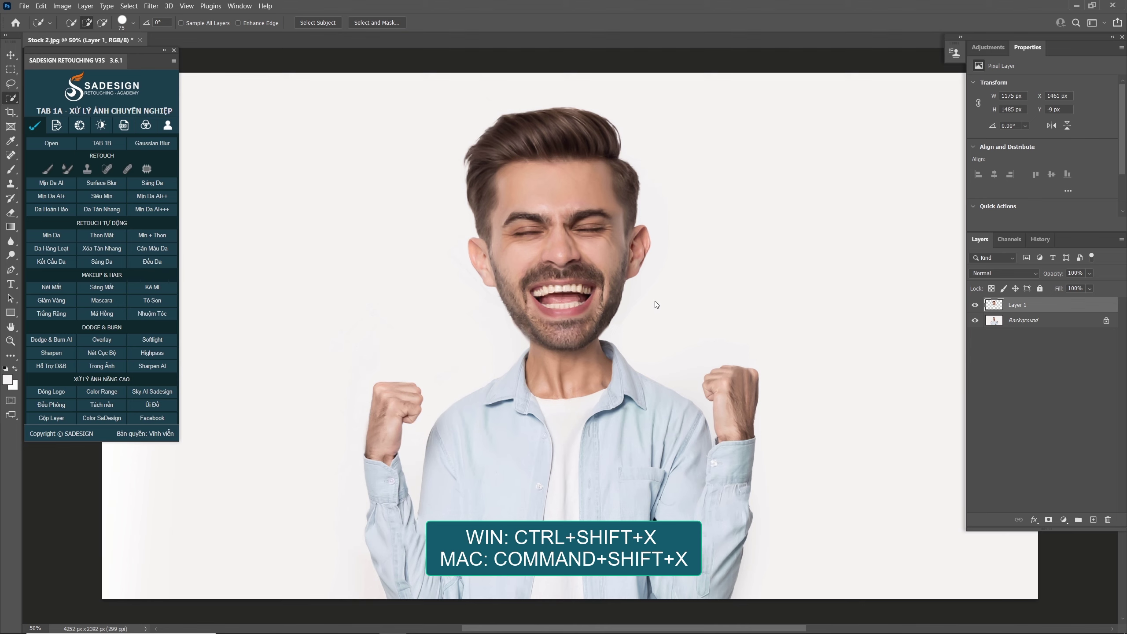
Step: Open Liquify's Face tool and link both eyes' size and height settings
key("ctrl+shift+x")
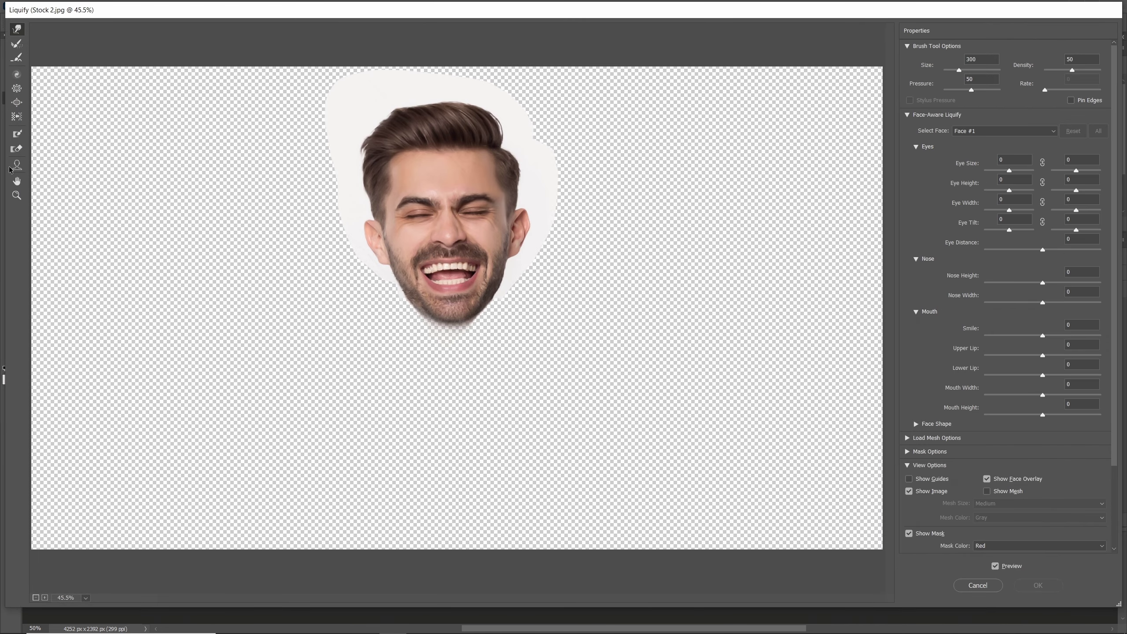
left_click(17, 165)
key("ctrl+plus")
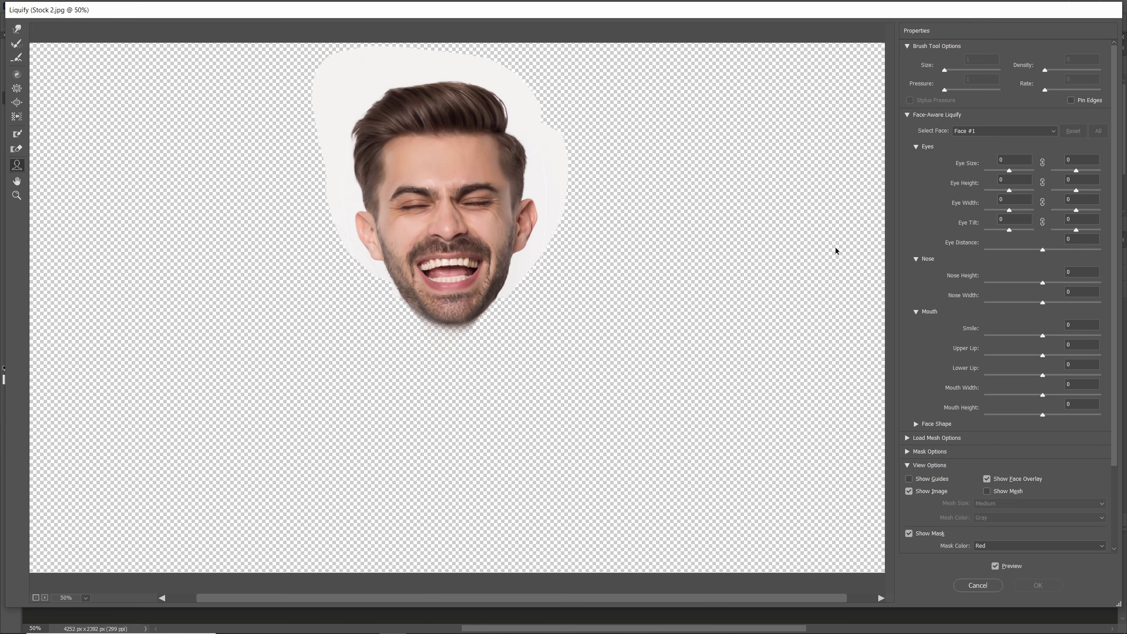
left_click(917, 147)
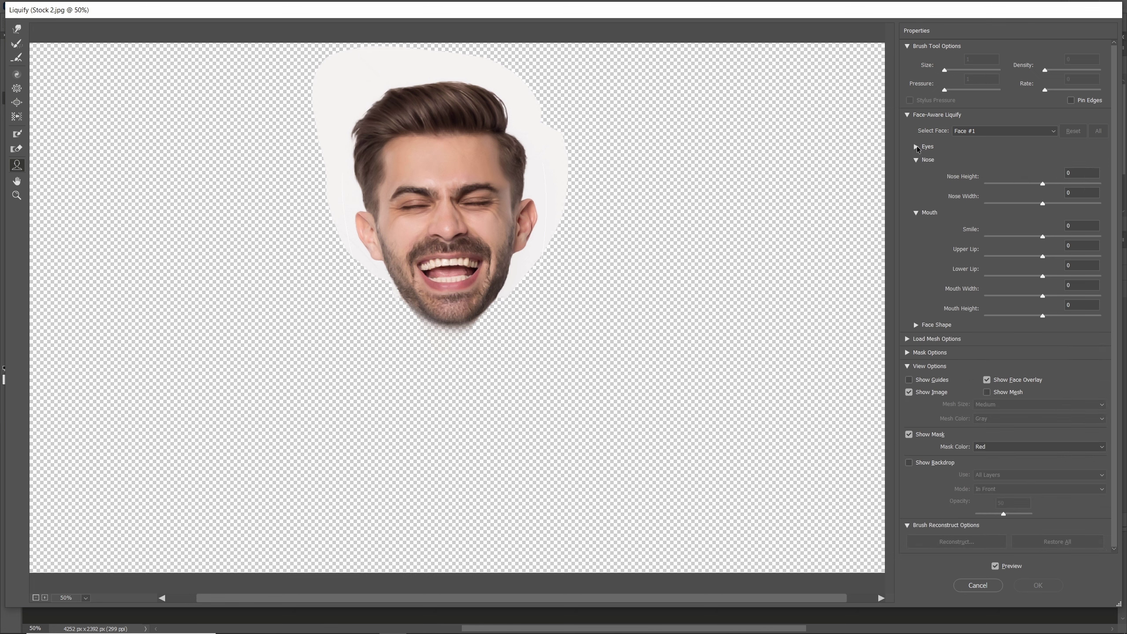
left_click(917, 147)
left_click(1042, 163)
left_click(1043, 184)
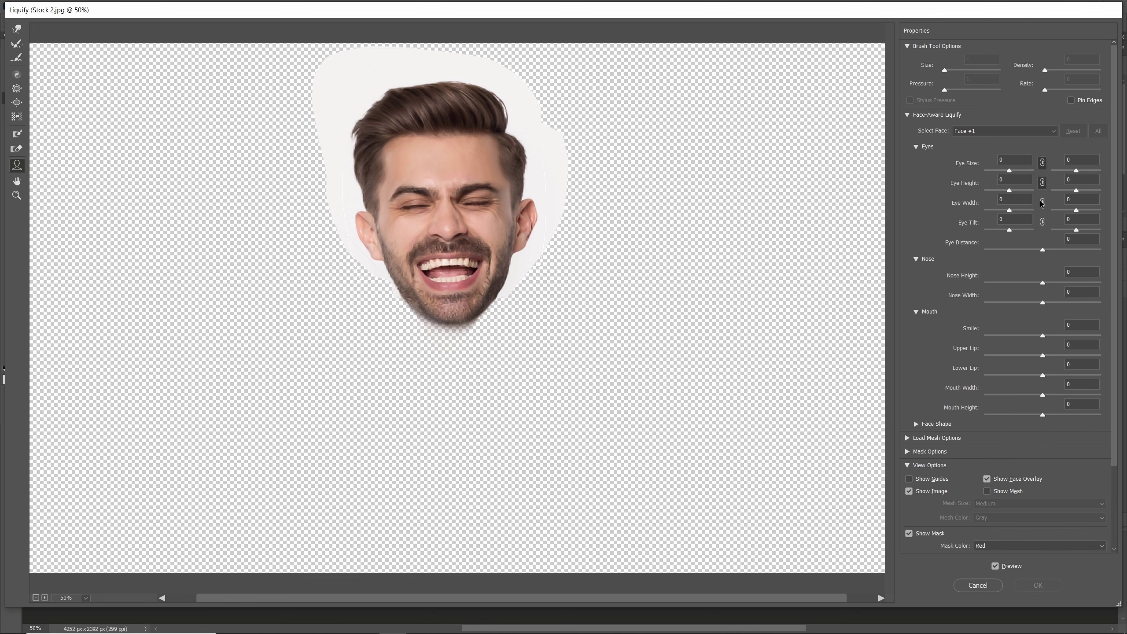
Step: Set Eye Height 100, Nose Width 100, Mouth Width 100, lower lip -100, Chin Height -31, and apply
left_click_drag(476, 192, 477, 168)
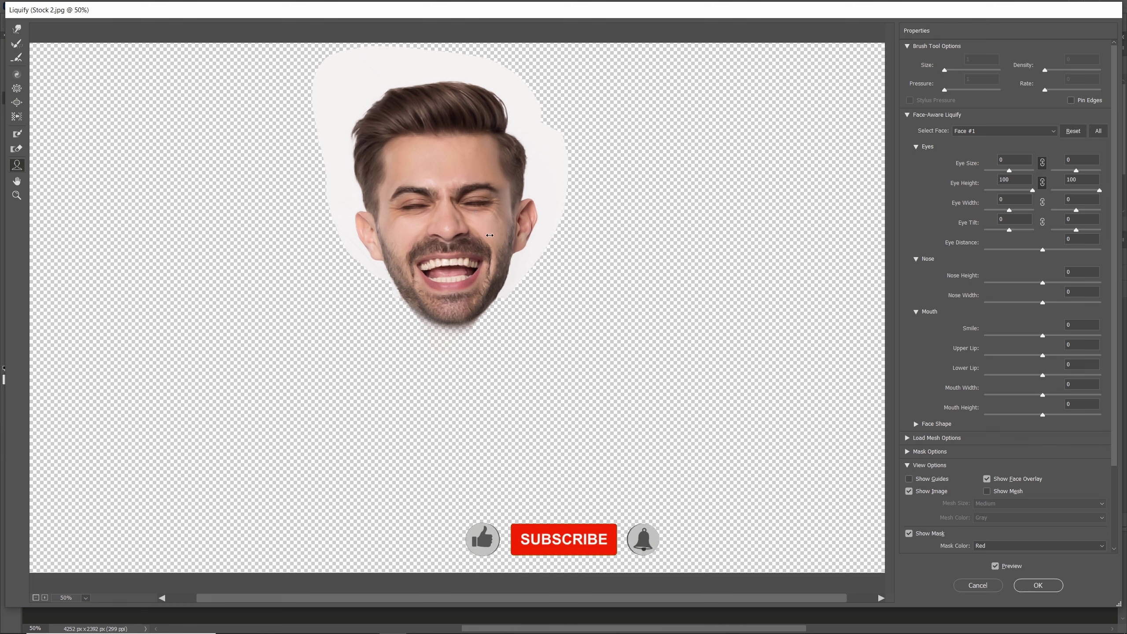
left_click_drag(489, 235, 504, 235)
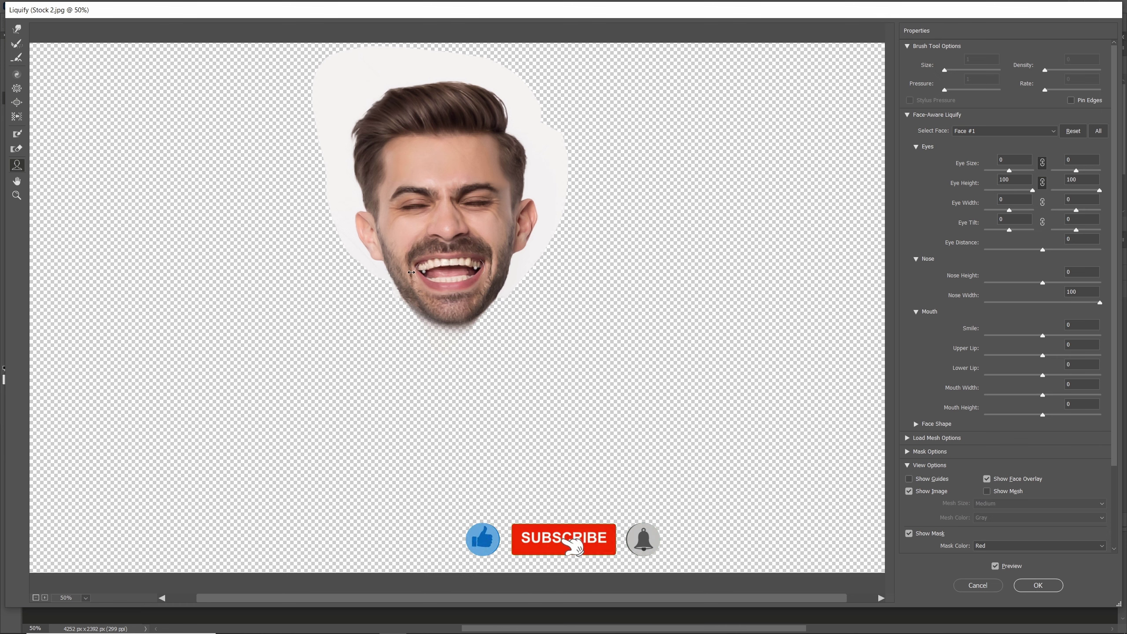
left_click_drag(411, 272, 400, 272)
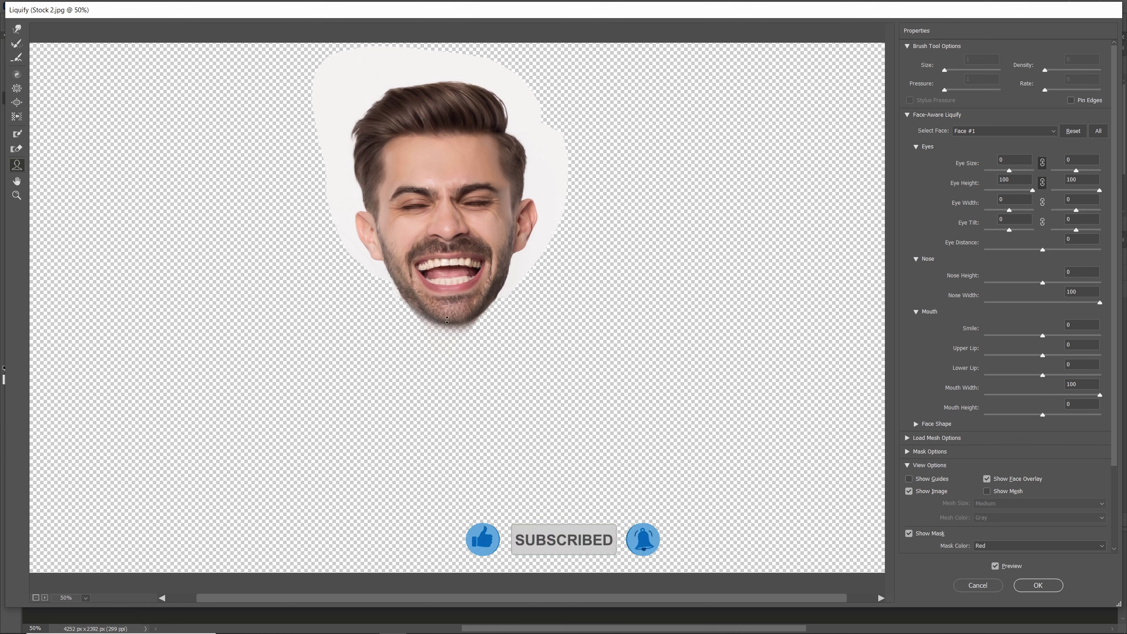
left_click_drag(447, 319, 450, 265)
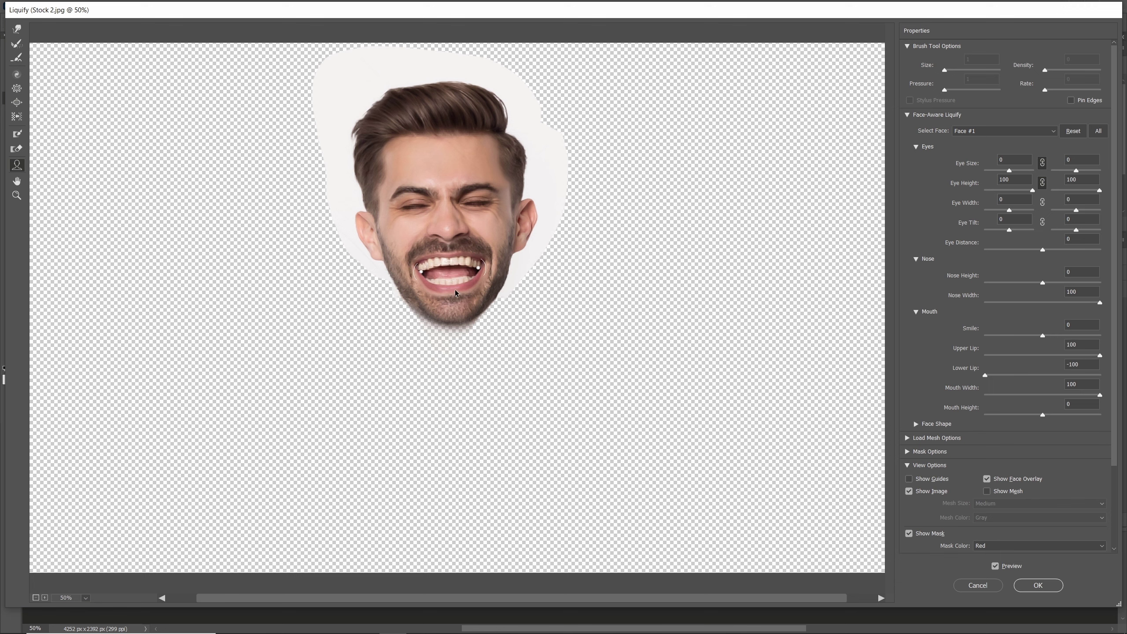
left_click_drag(455, 323, 455, 315)
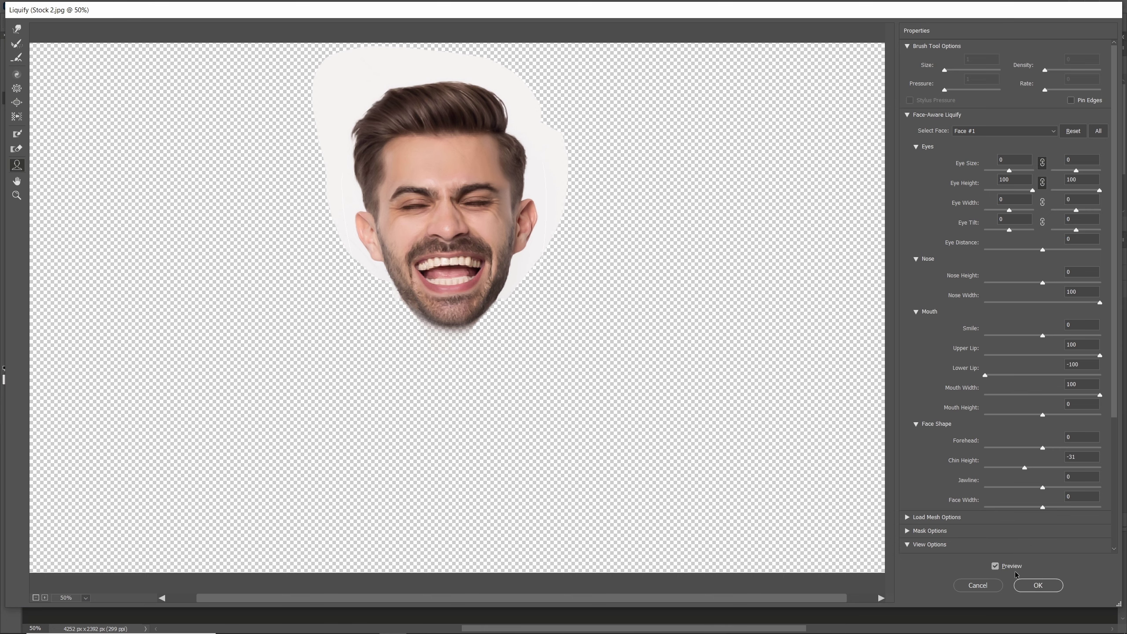
left_click(995, 566)
left_click(994, 566)
left_click(995, 566)
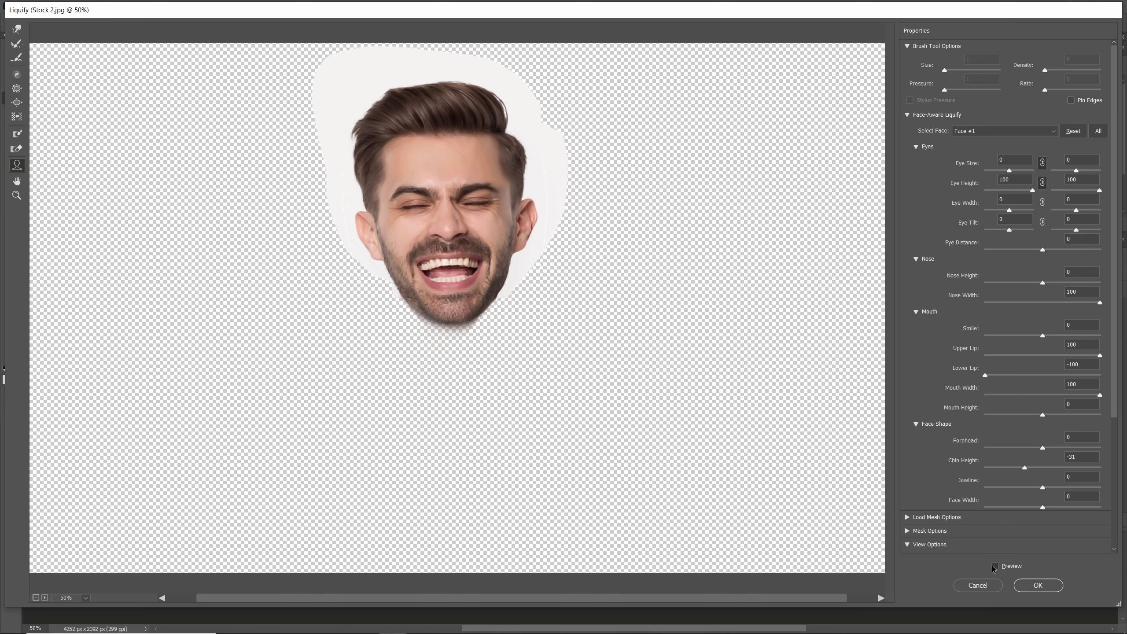
left_click(995, 566)
left_click(1038, 585)
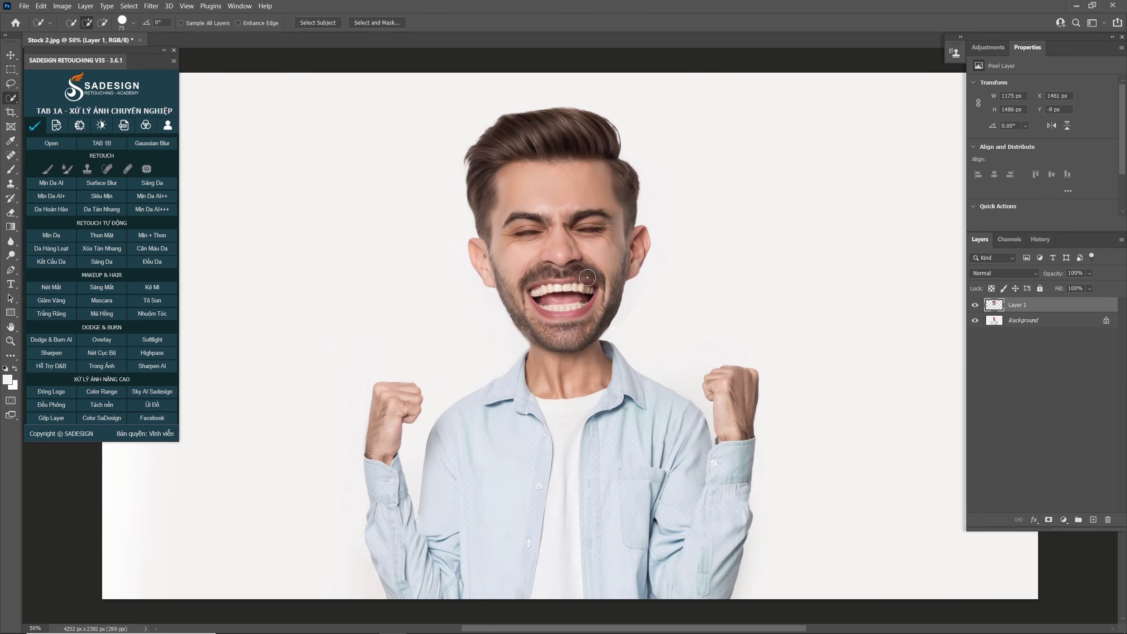
Step: Compare the reshaped head by toggling Layer 1's visibility, then merge it with the Background
left_click(151, 6)
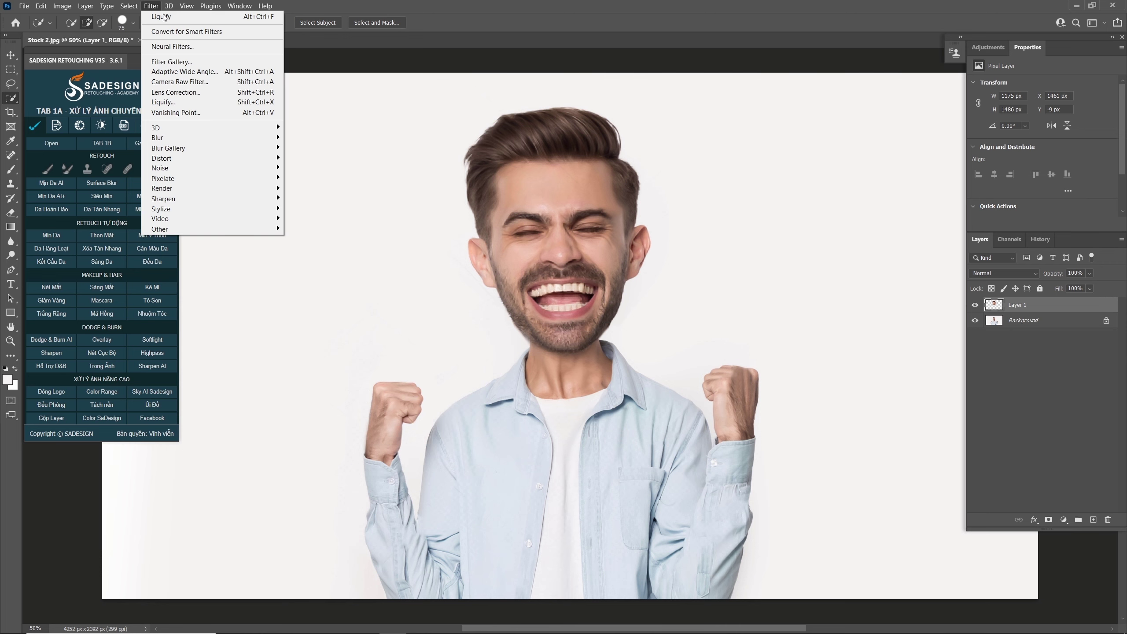
left_click(202, 18)
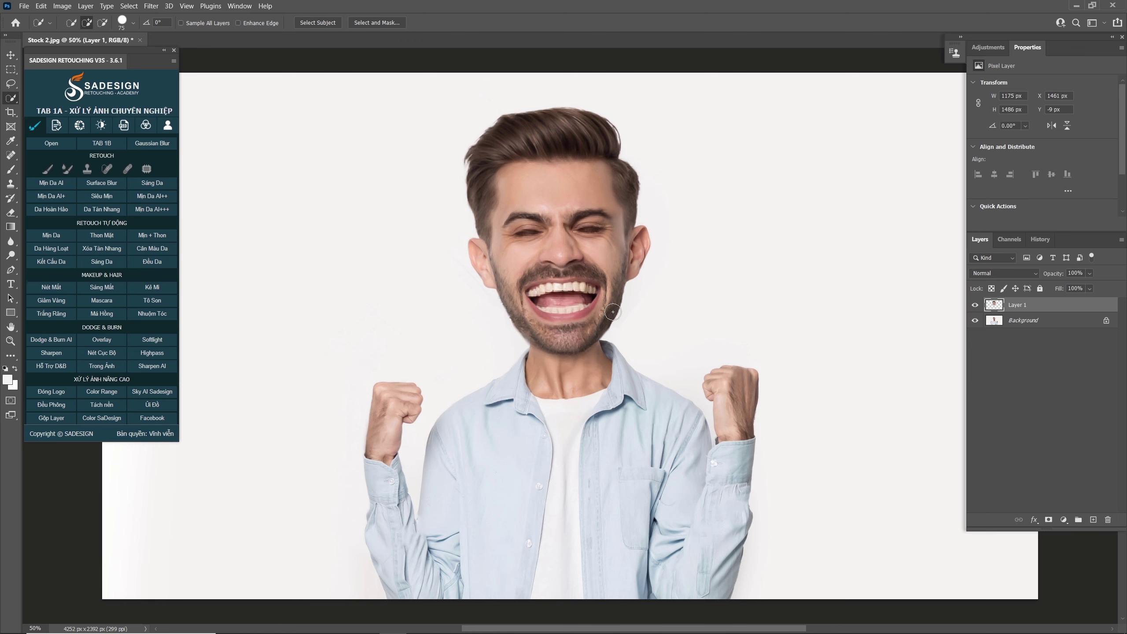
left_click(975, 305)
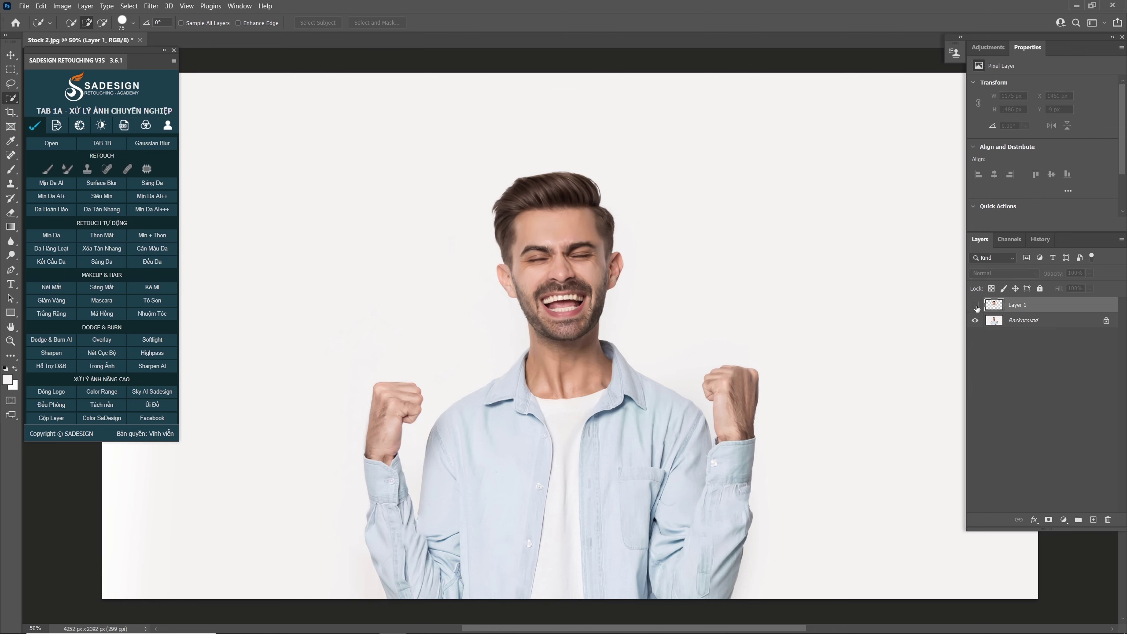
left_click(975, 305)
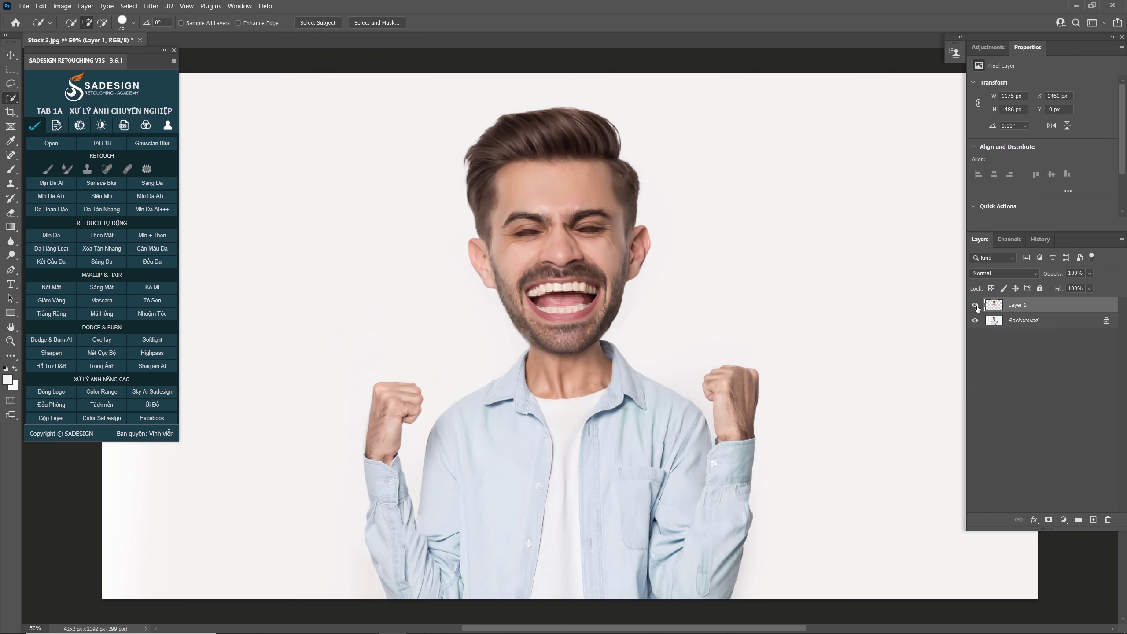
left_click(1033, 322, "ctrl")
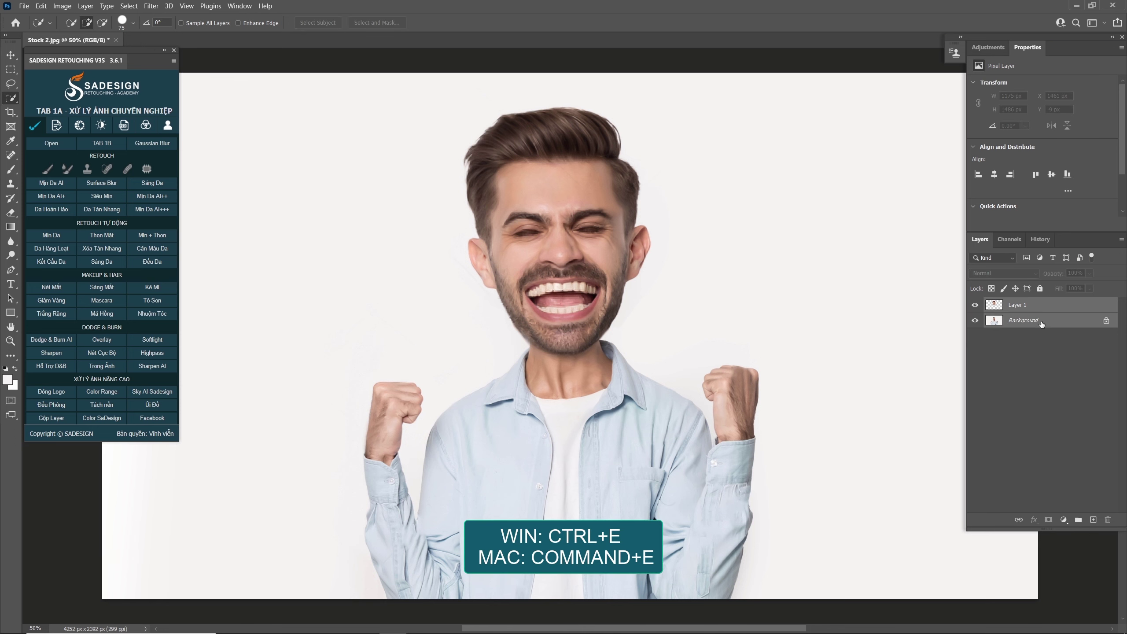
key("ctrl+e")
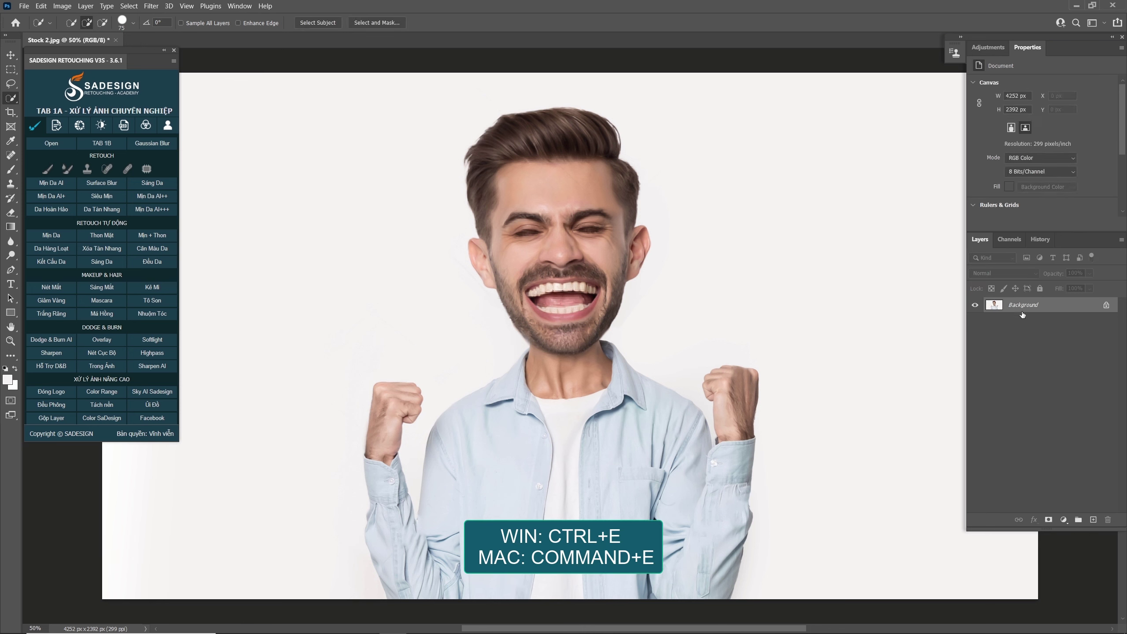
Step: Select the subject, feather the selection 1 px, and copy the man to Layer 1
left_click(129, 6)
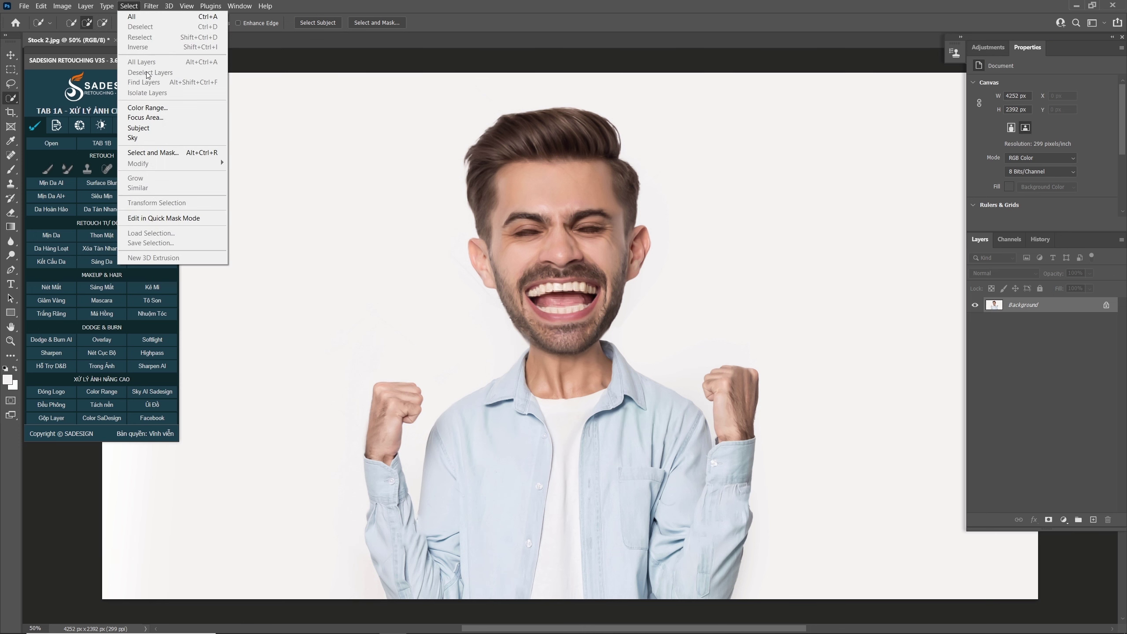
left_click(177, 134)
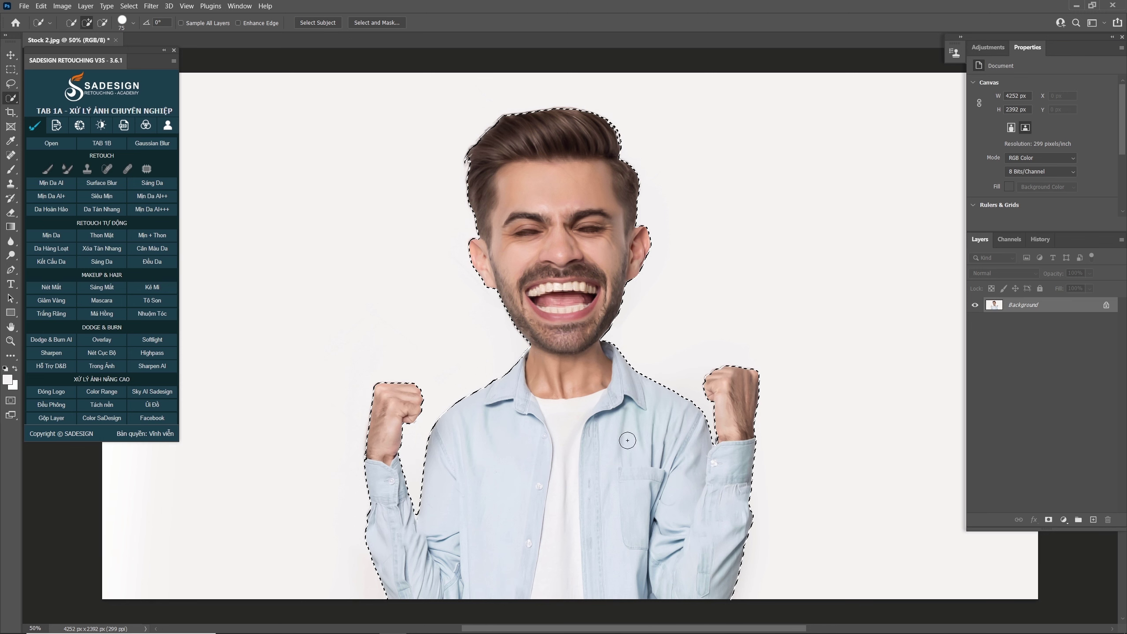
key("shift+F6")
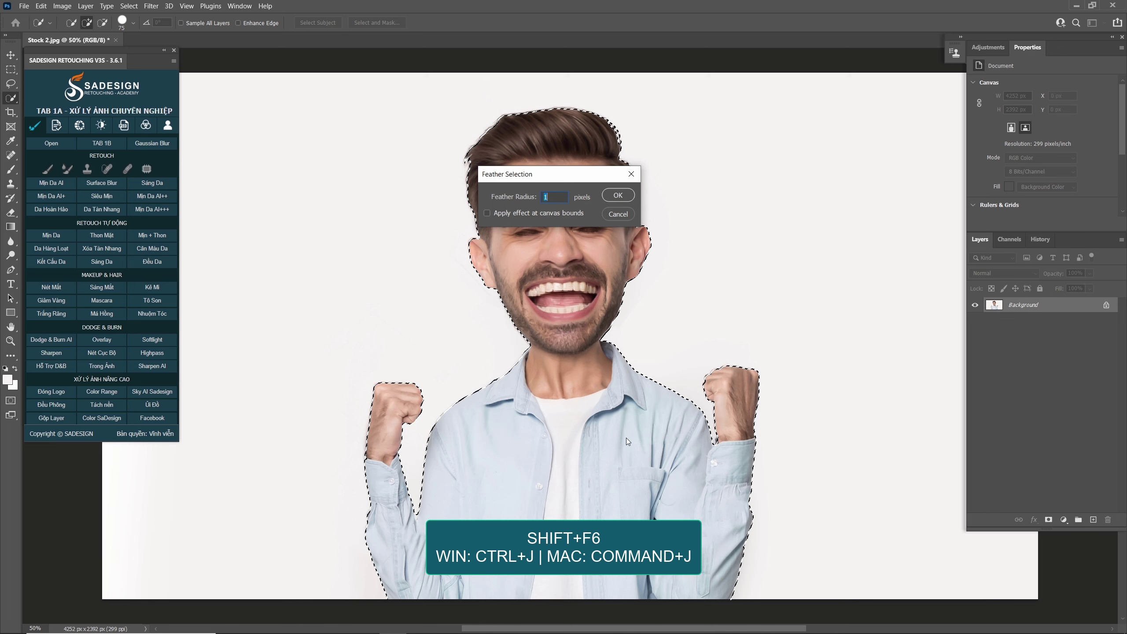
key("Return")
key("ctrl+j")
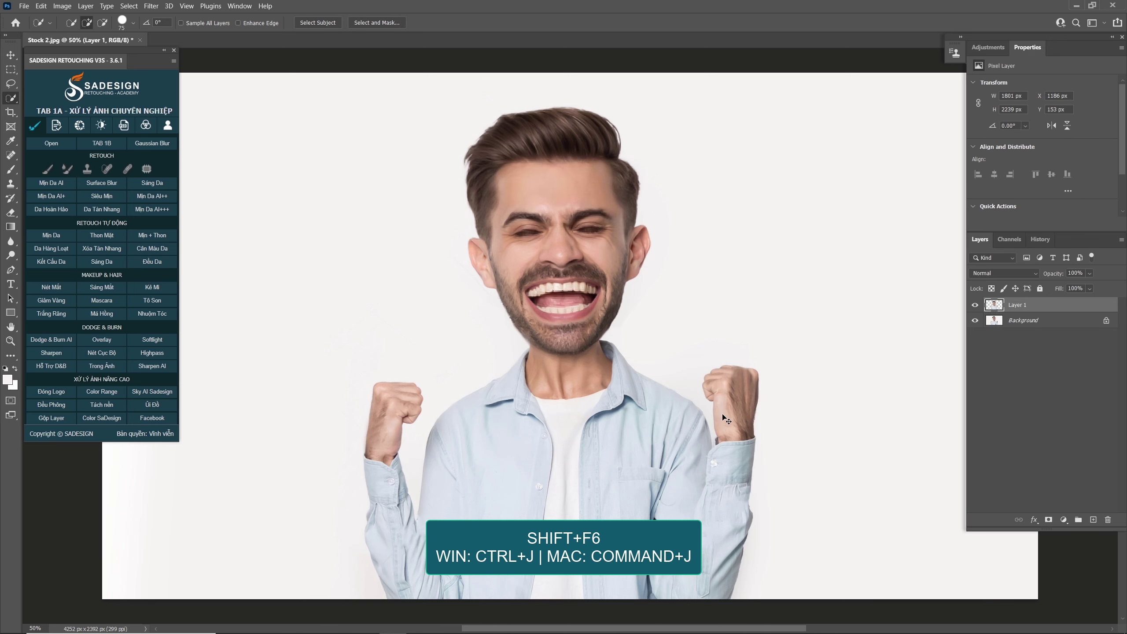
Step: Convert Layer 1 to a smart object and duplicate it
right_click(1025, 303)
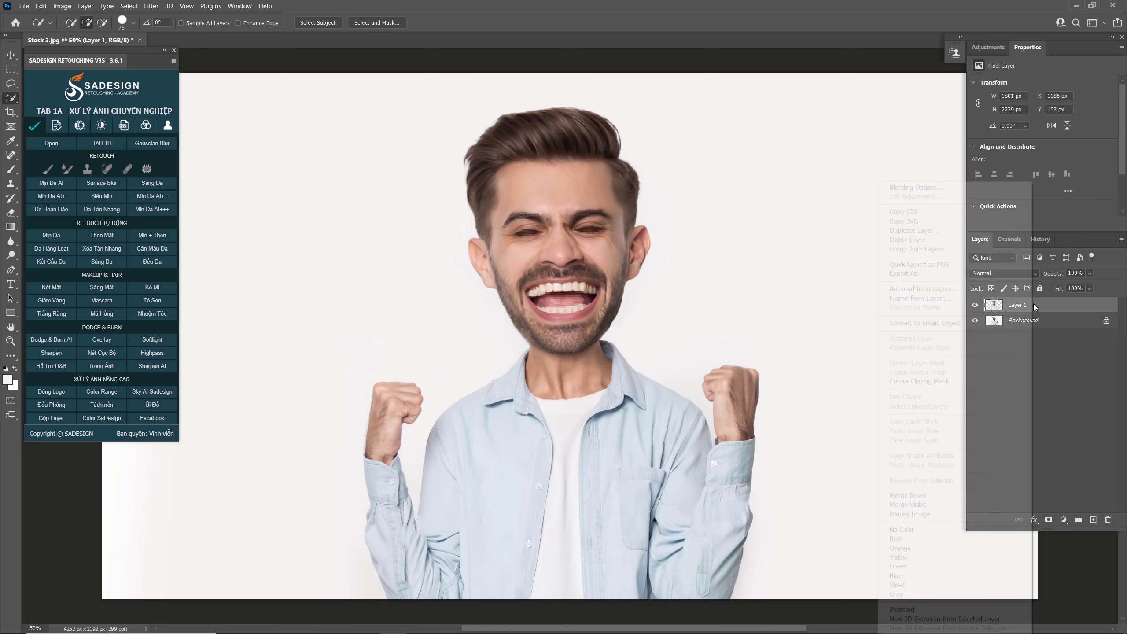
left_click(980, 324)
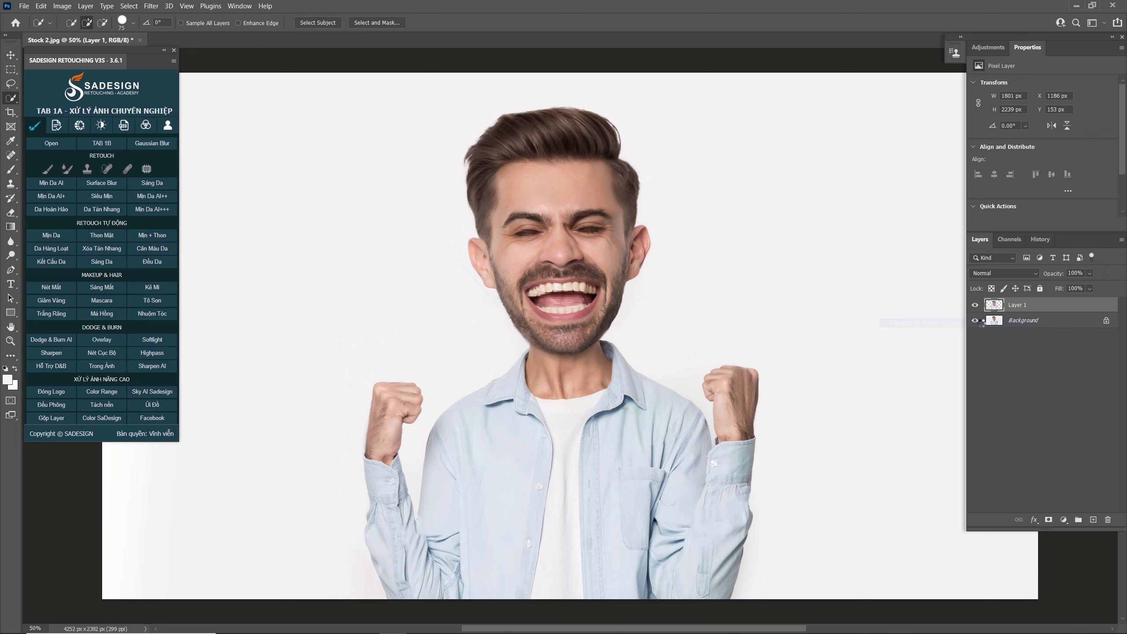
key("ctrl+j")
key("ctrl+j")
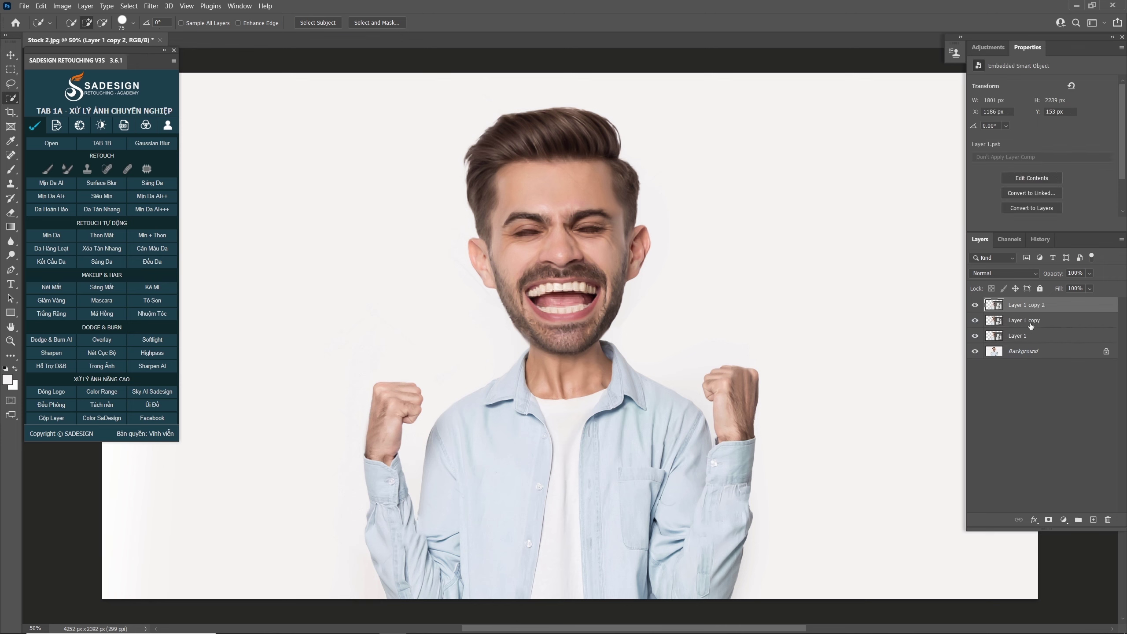
Step: Rename the two smart-object copies to Layer 2 and Layer 3
double_click(1030, 321)
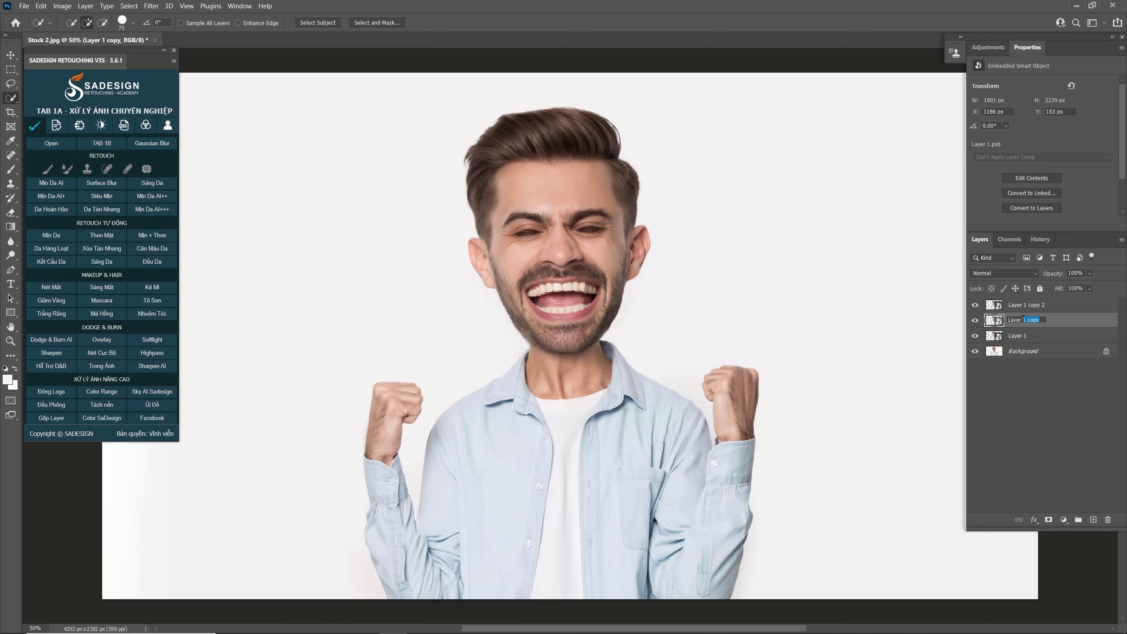
type("2")
key("Return")
double_click(1043, 304)
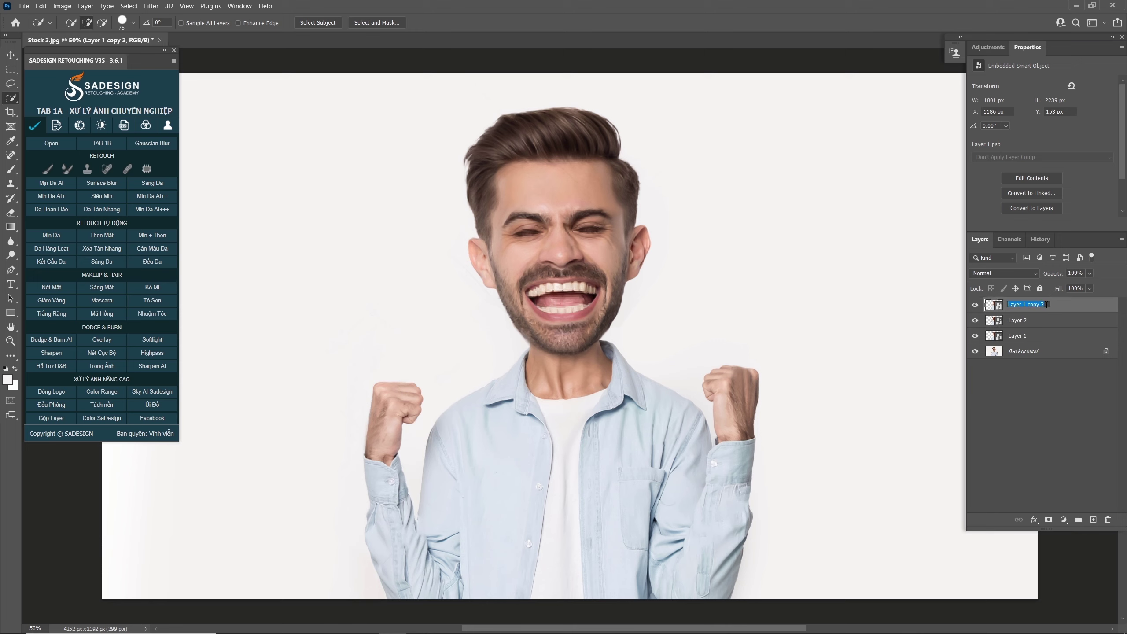
left_click_drag(1046, 304, 1022, 306)
type("3")
key("Return")
Step: Hide Layer 3 and Layer 2, and make Layer 1 the active layer
left_click(975, 305)
left_click(975, 320)
left_click(1012, 338)
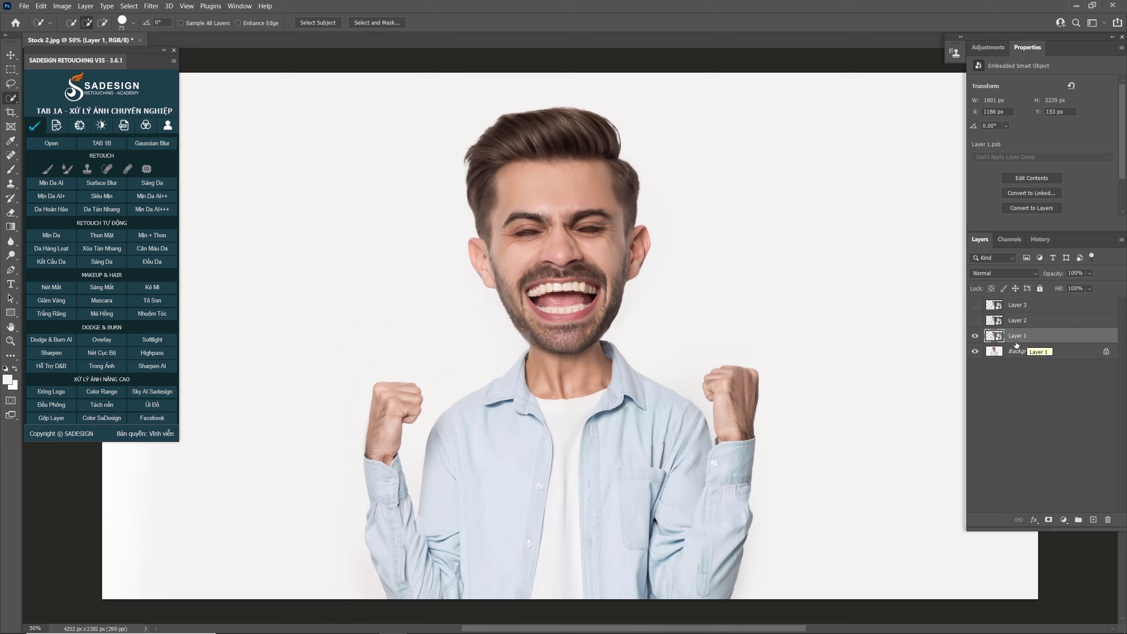
Step: Apply Smart Sharpen to Layer 1 at Amount 200%, Radius 1.5 px, Reduce Noise 10%
left_click(151, 6)
mouse_move(216, 200)
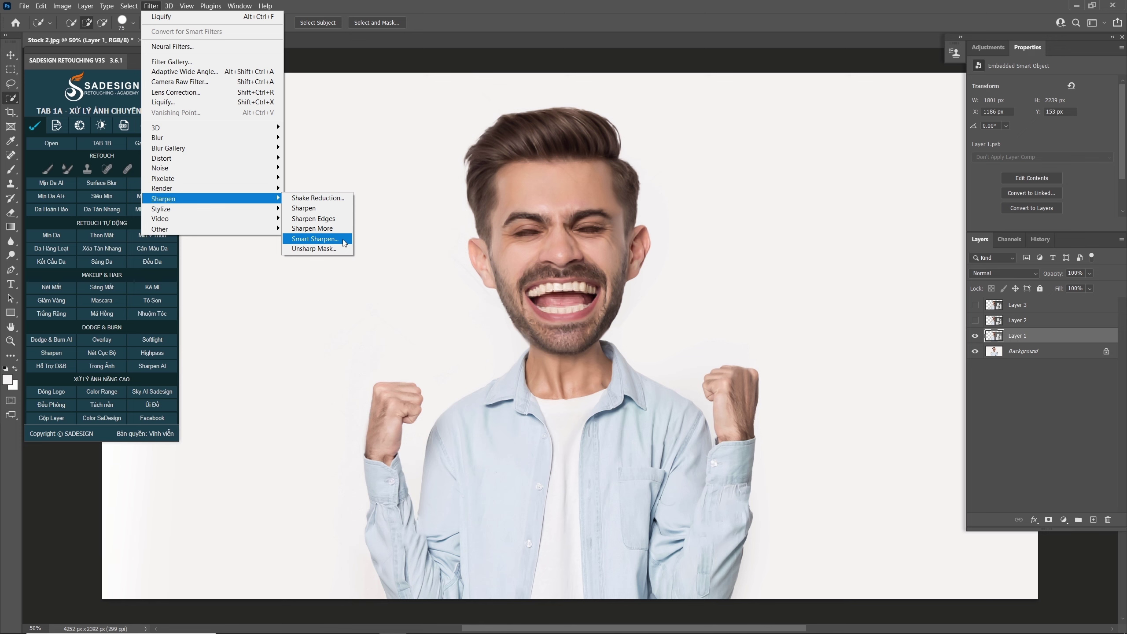
left_click(315, 239)
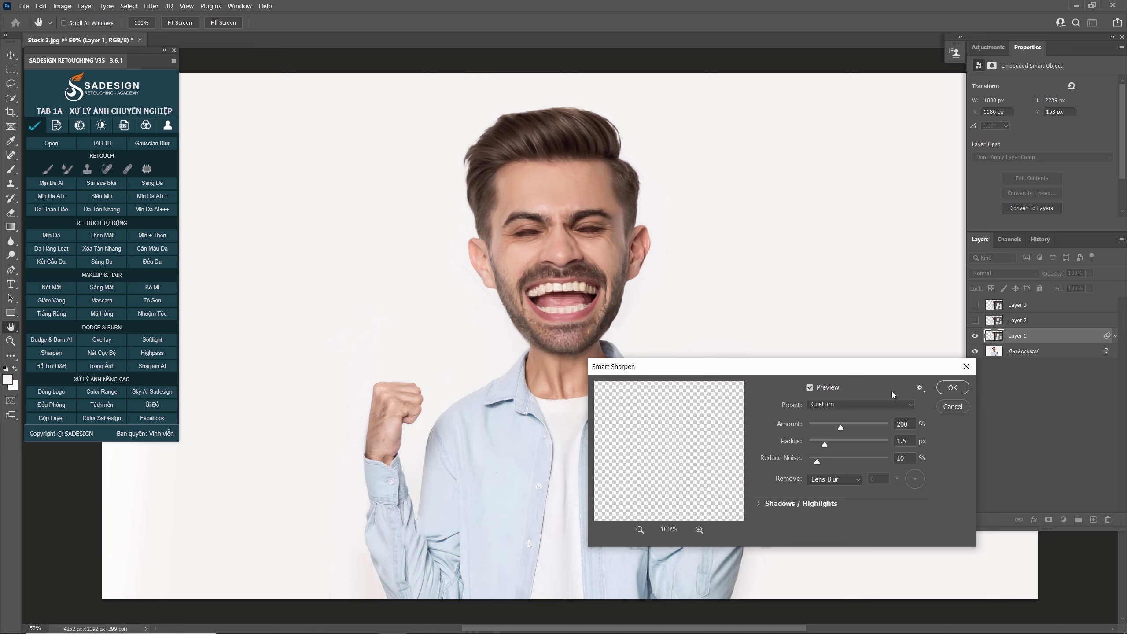
left_click(952, 388)
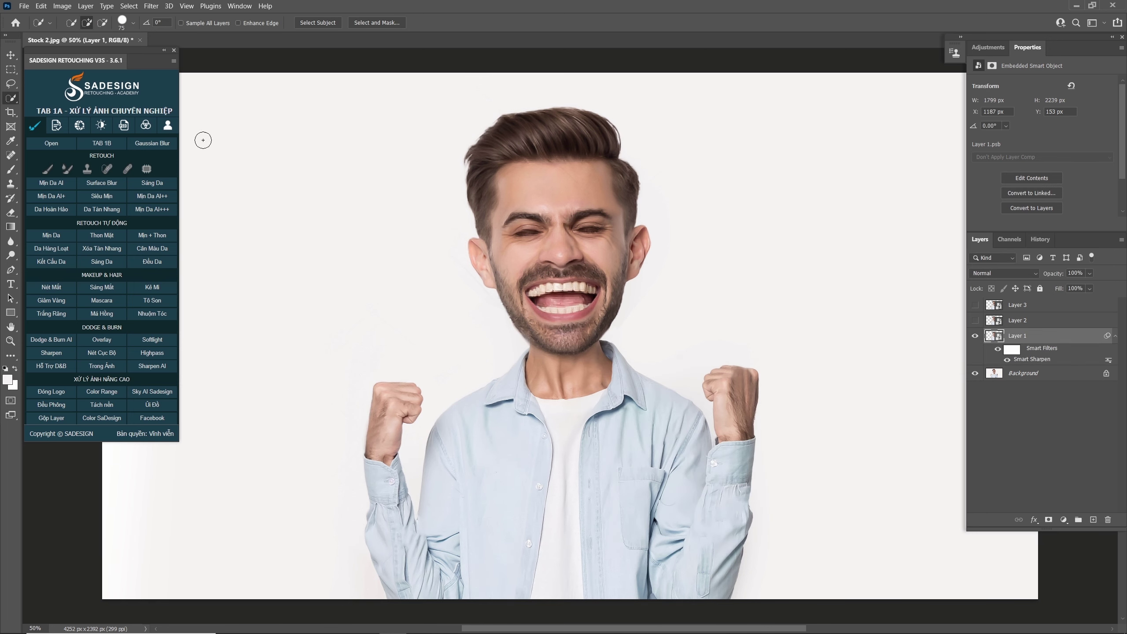
Step: Add Oil Paint to Layer 1 with Stylization 5.0 and Cleanliness 3.0
left_click(149, 7)
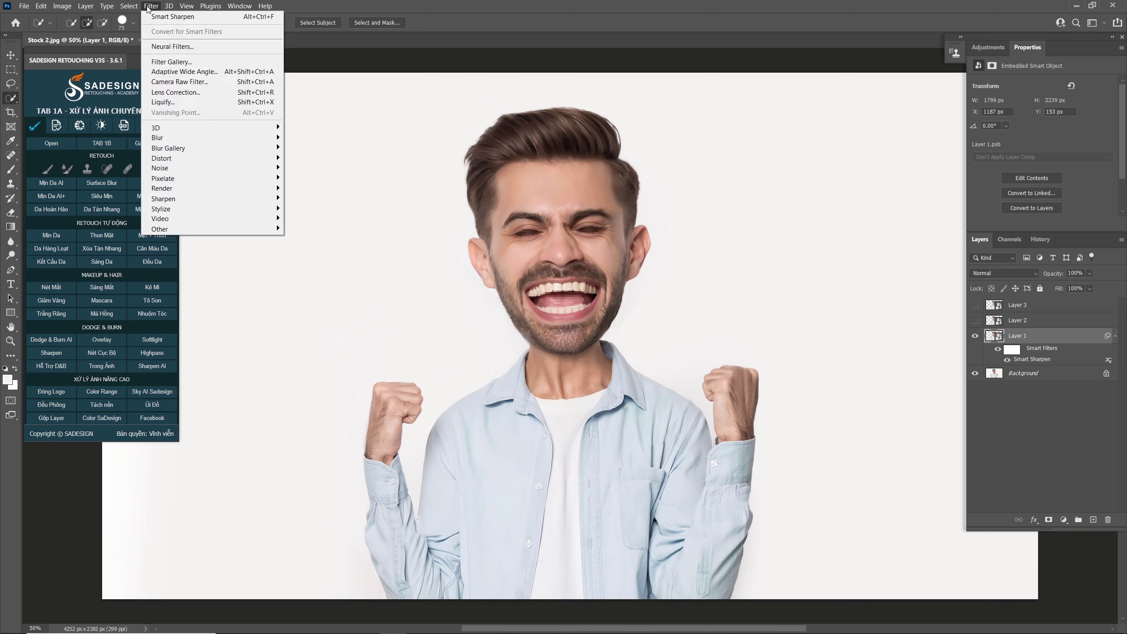
mouse_move(209, 208)
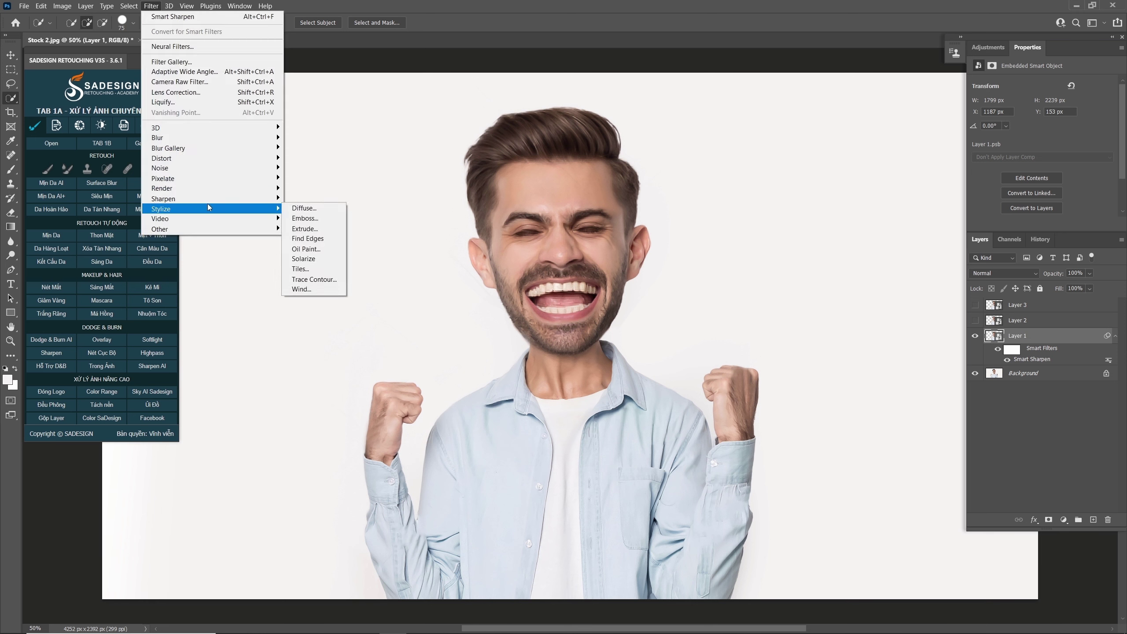
left_click(334, 251)
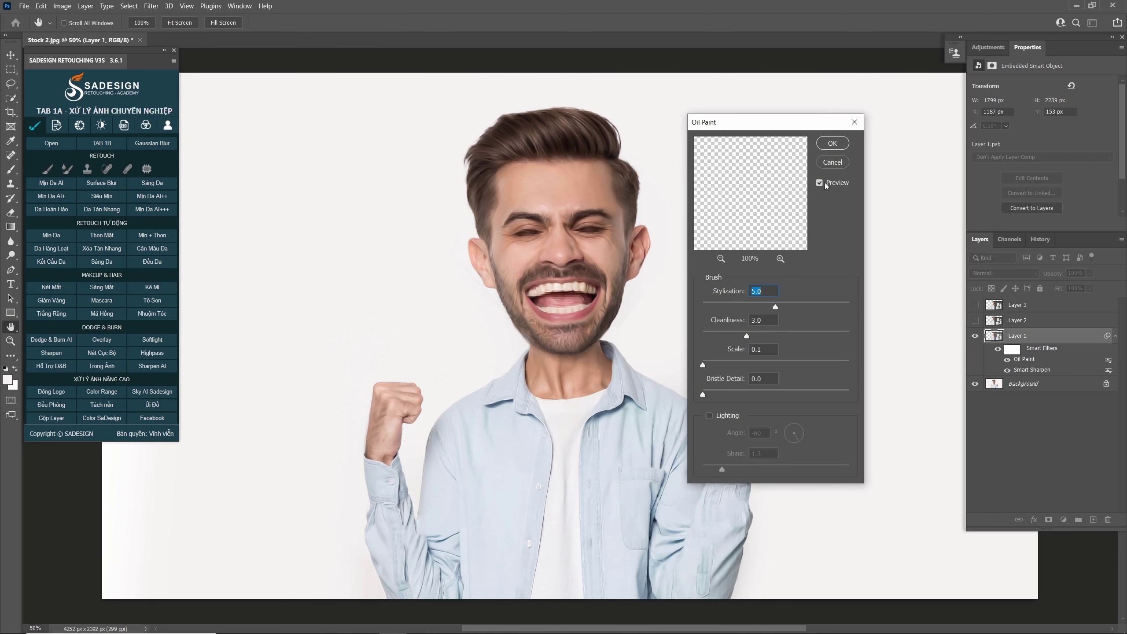
left_click(833, 144)
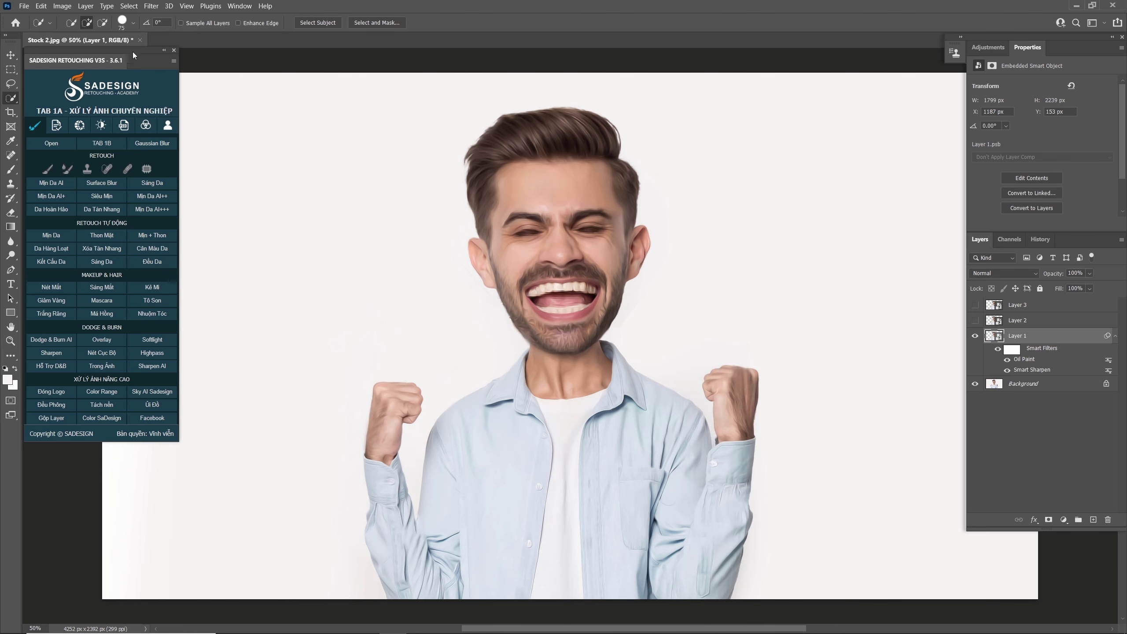
left_click(153, 6)
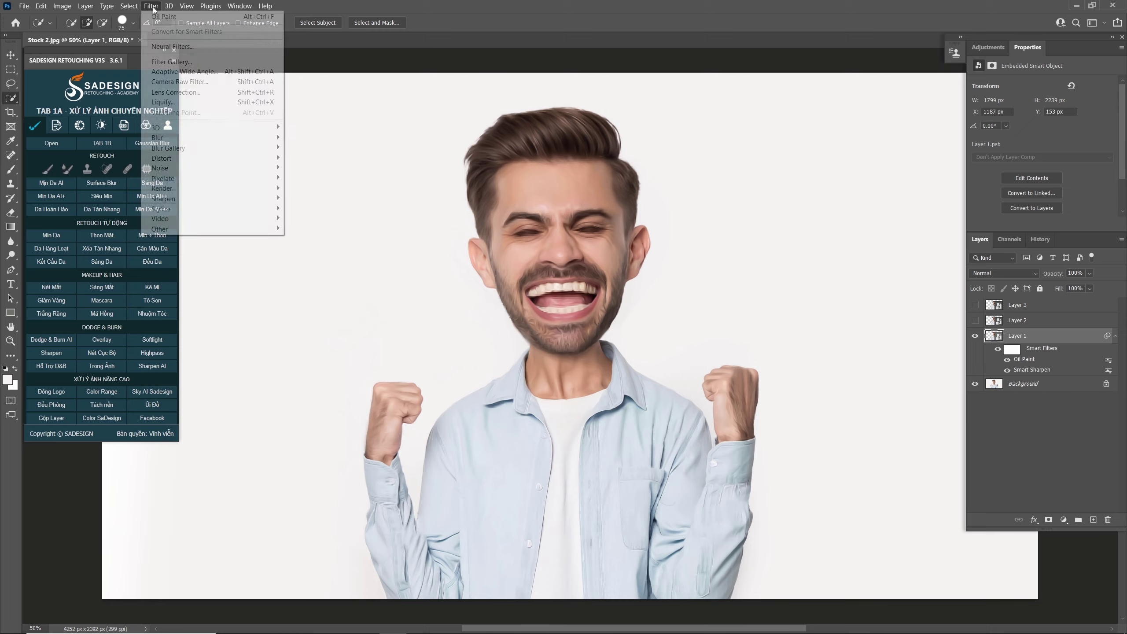
Step: Apply Filter Gallery Poster Edges to Layer 1 with Thickness 0, Intensity 0, Posterization 2
left_click(212, 62)
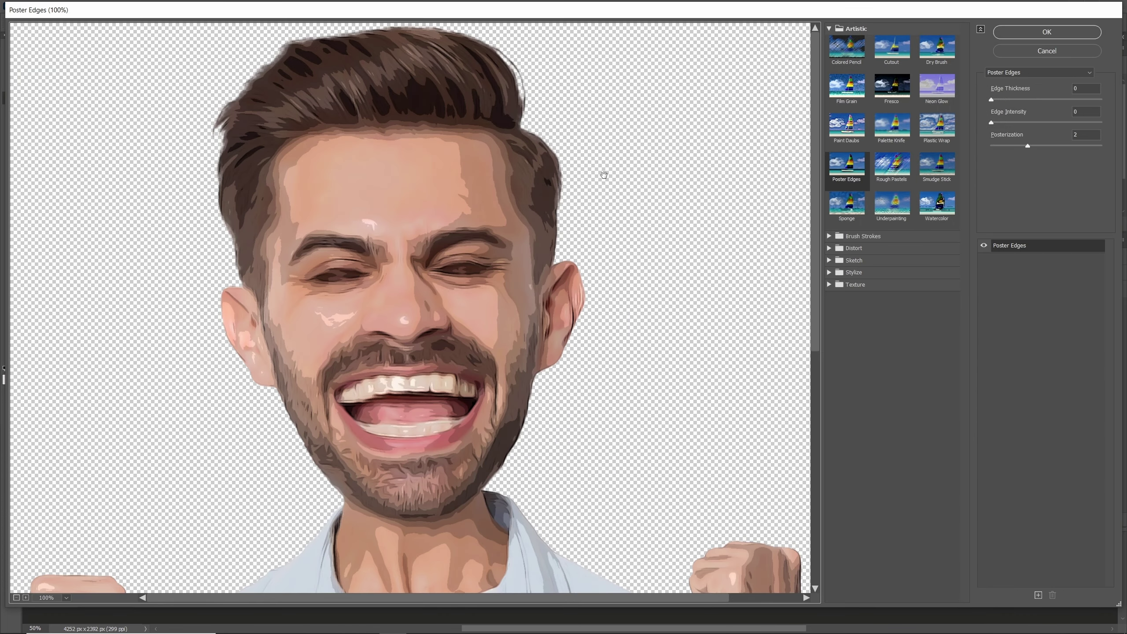
left_click(844, 29)
left_click(844, 29)
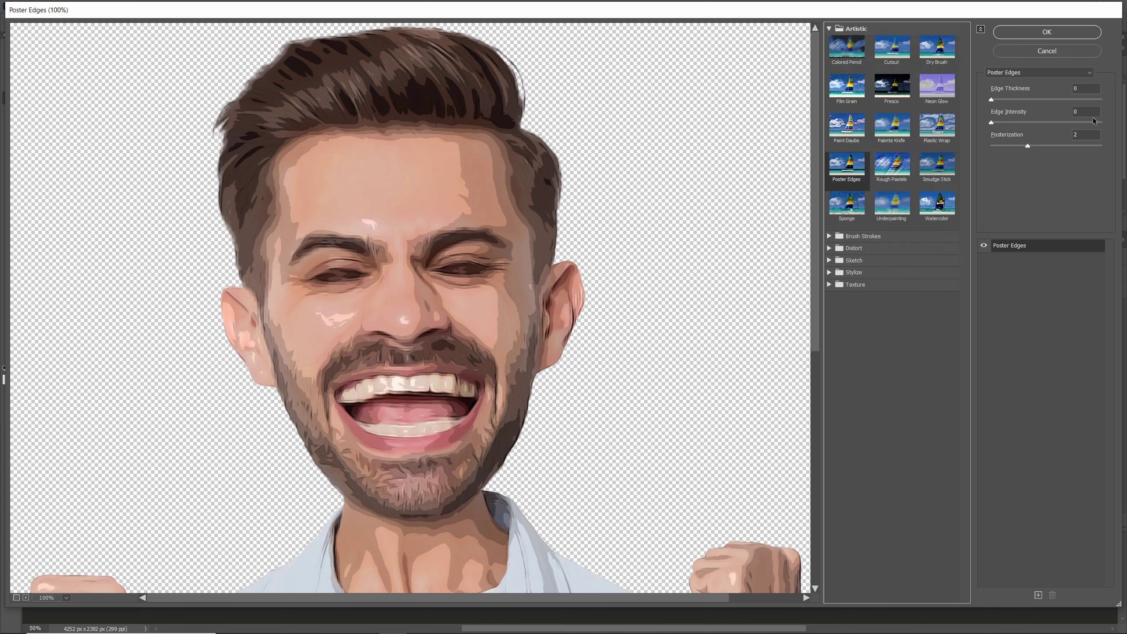
left_click(1053, 33)
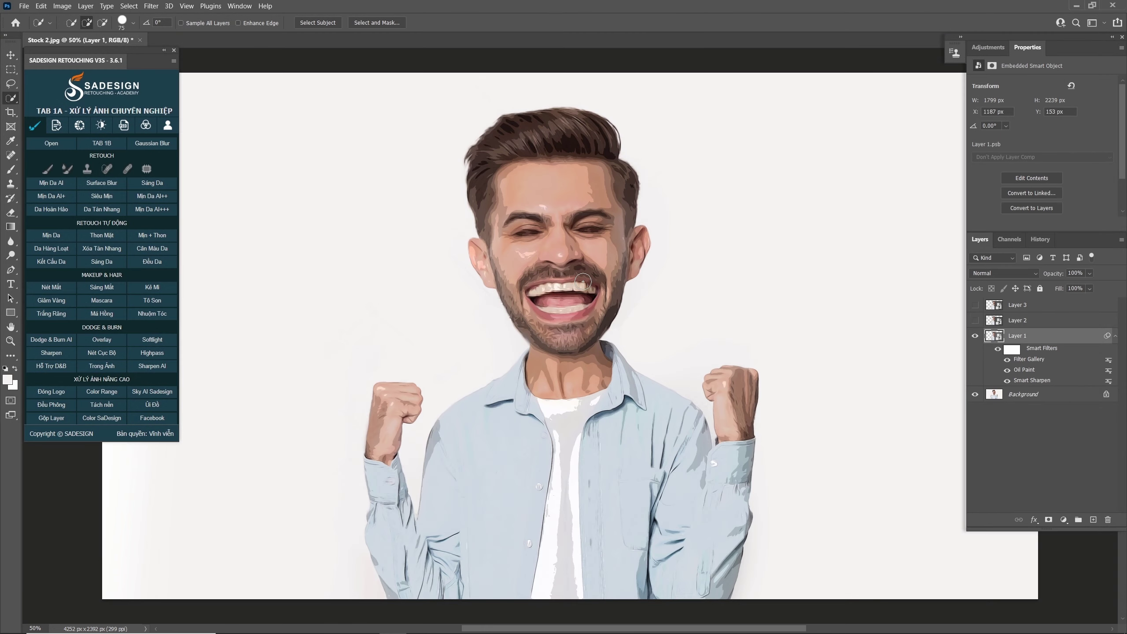
Step: Apply Surface Blur to Layer 1 with Radius 15 px and Threshold 7 levels
left_click(154, 6)
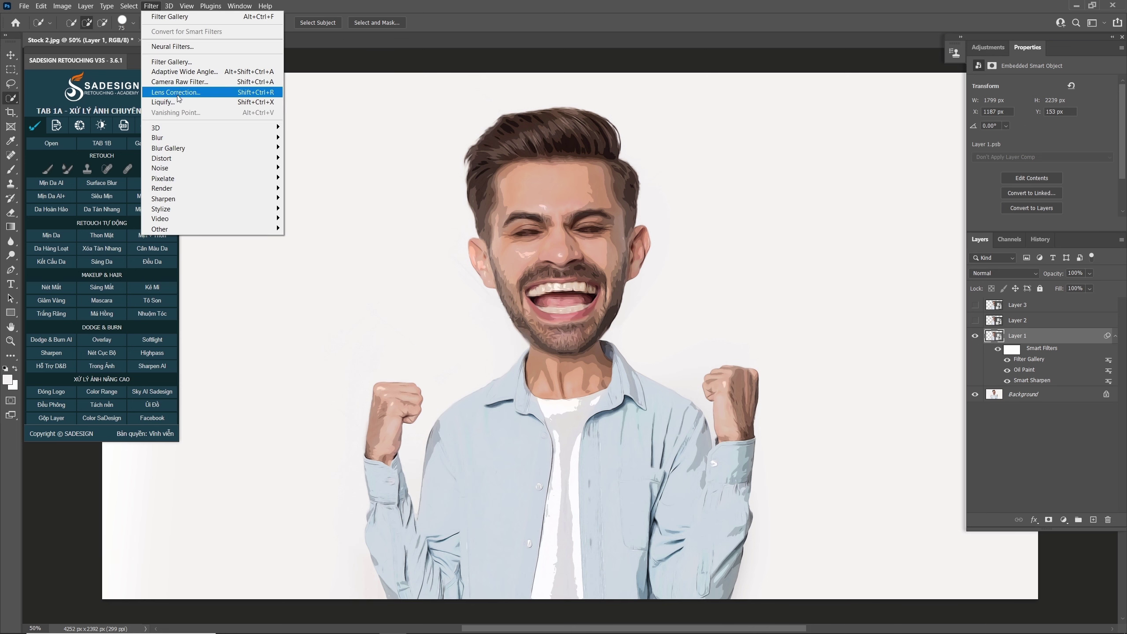
mouse_move(269, 141)
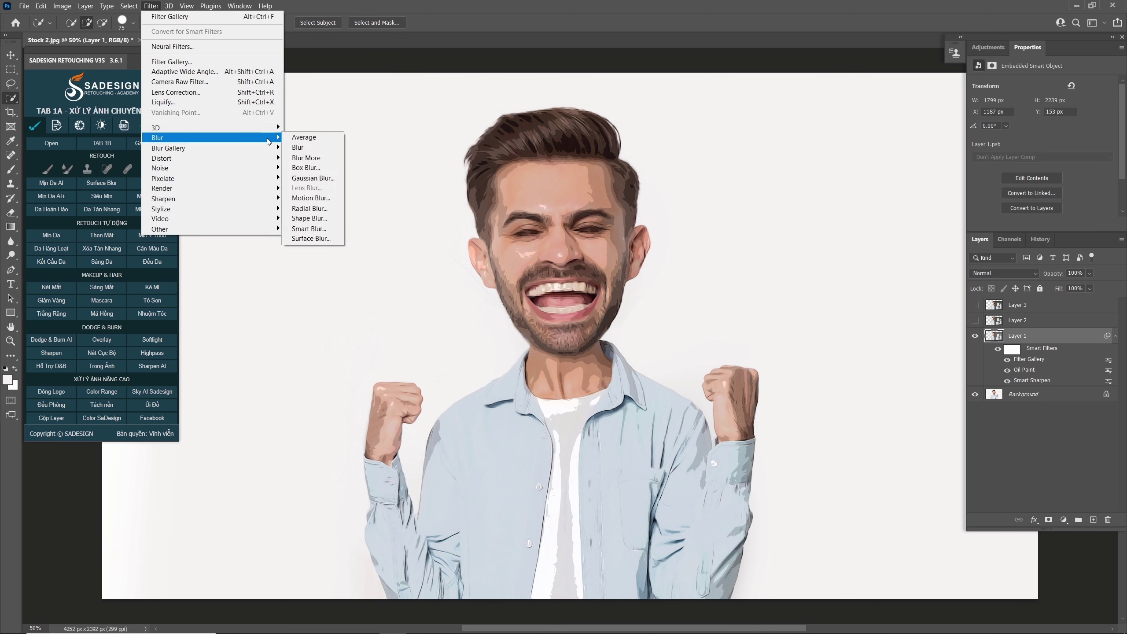
left_click(337, 242)
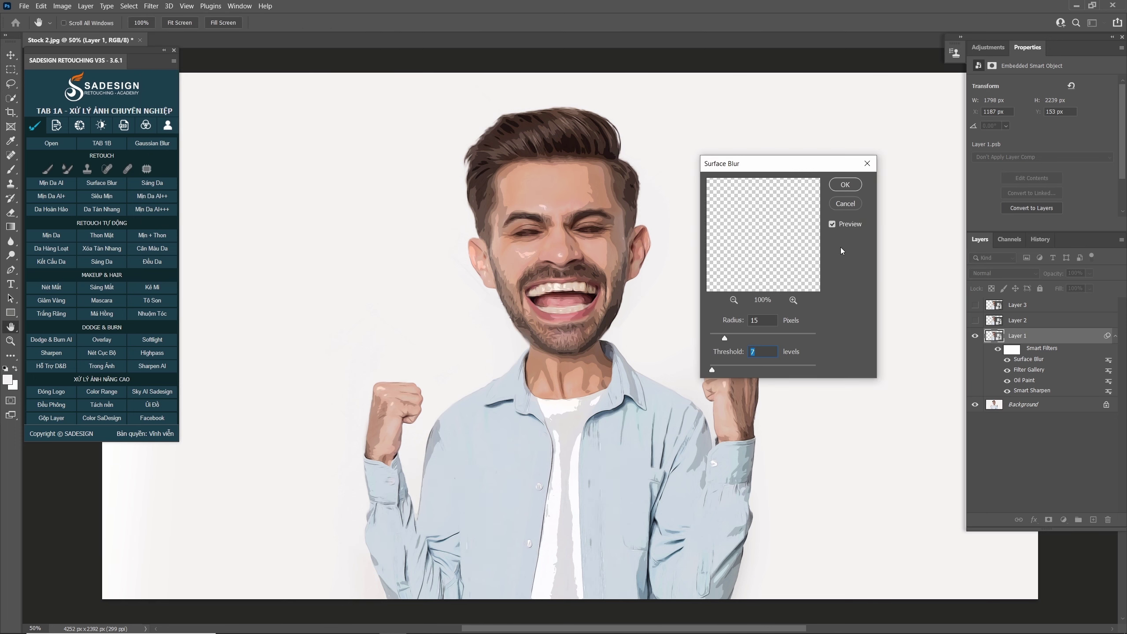
left_click(845, 185)
key("w")
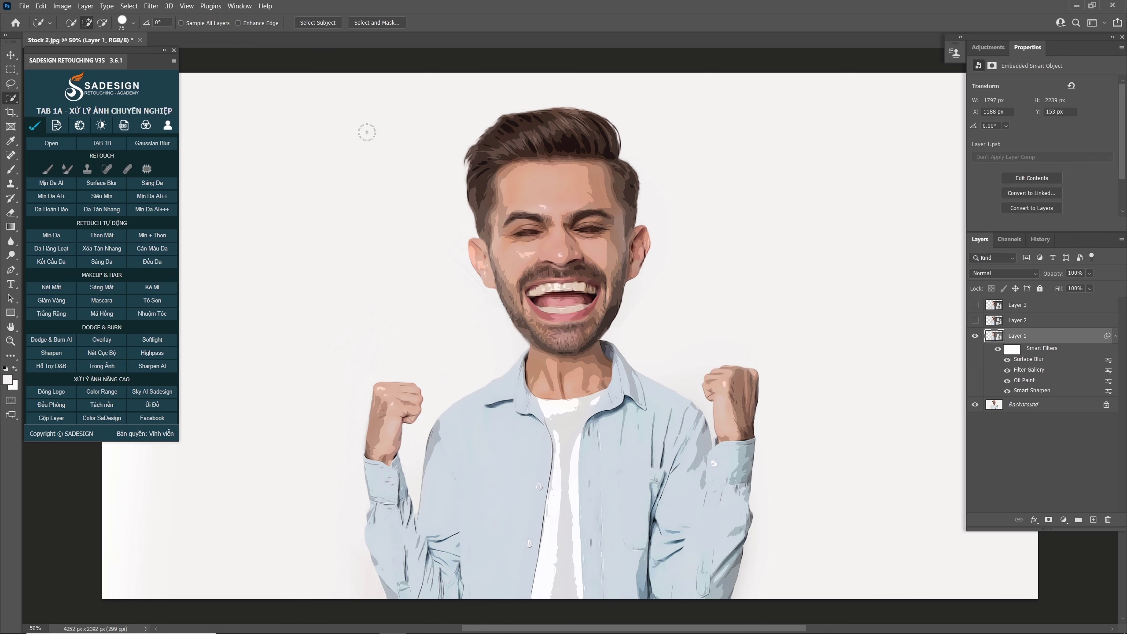
left_click(151, 6)
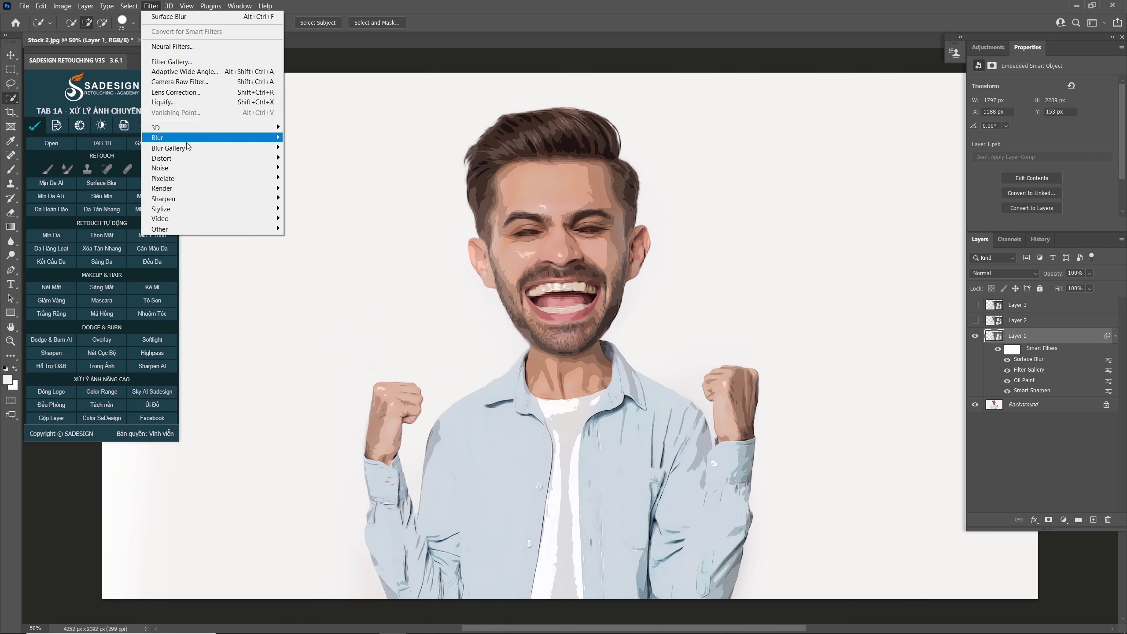
Step: Add a second Oil Paint pass to Layer 1
mouse_move(266, 208)
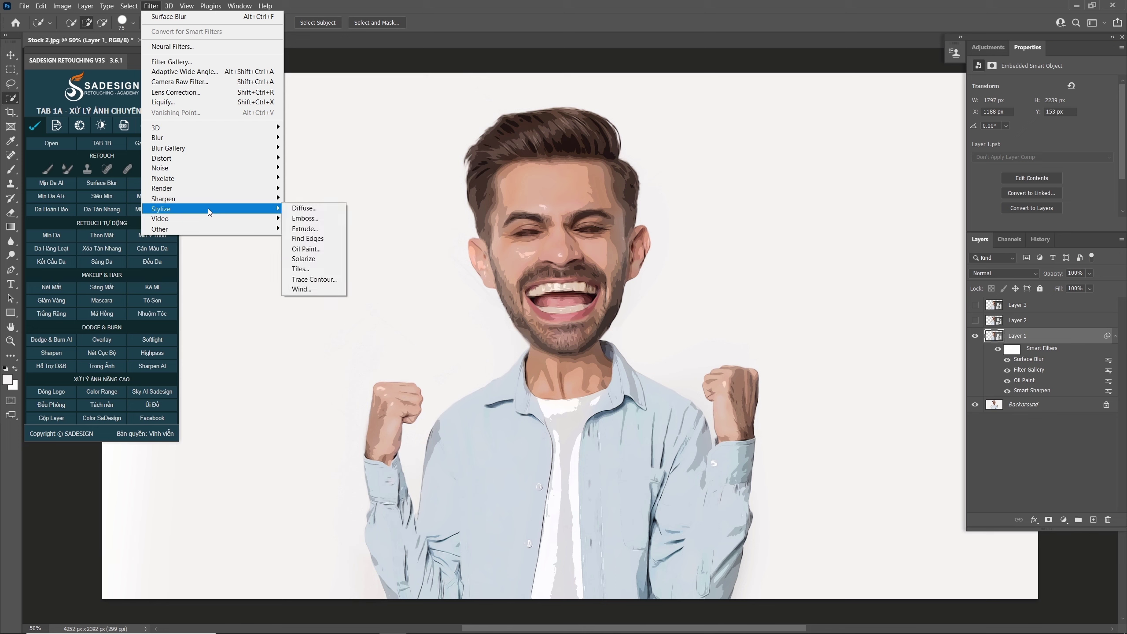
left_click(334, 252)
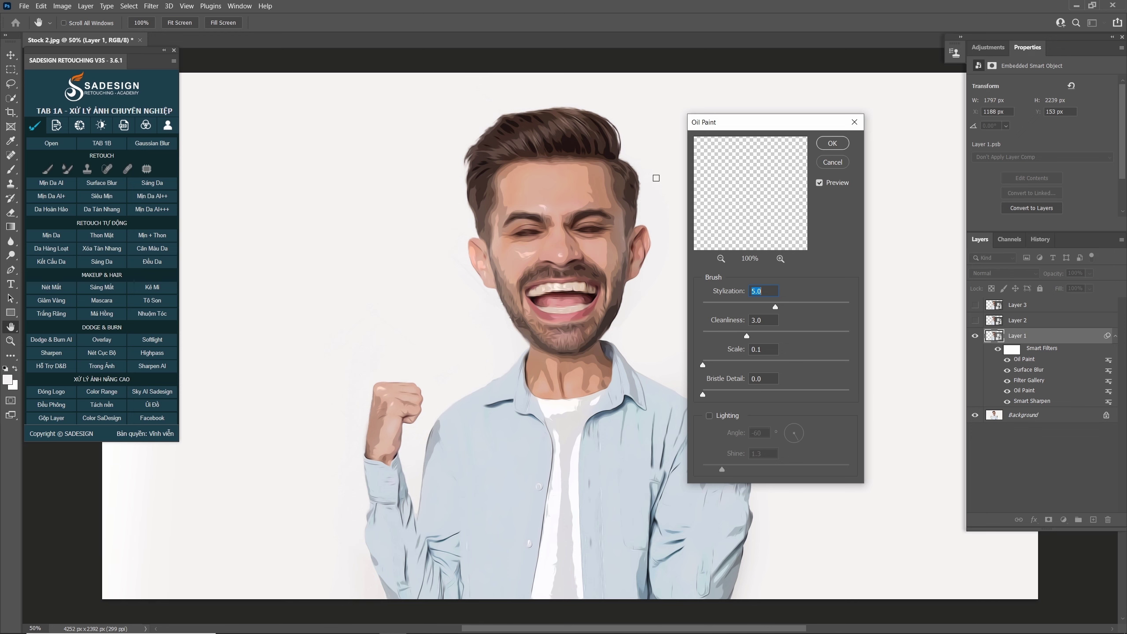
left_click(830, 147)
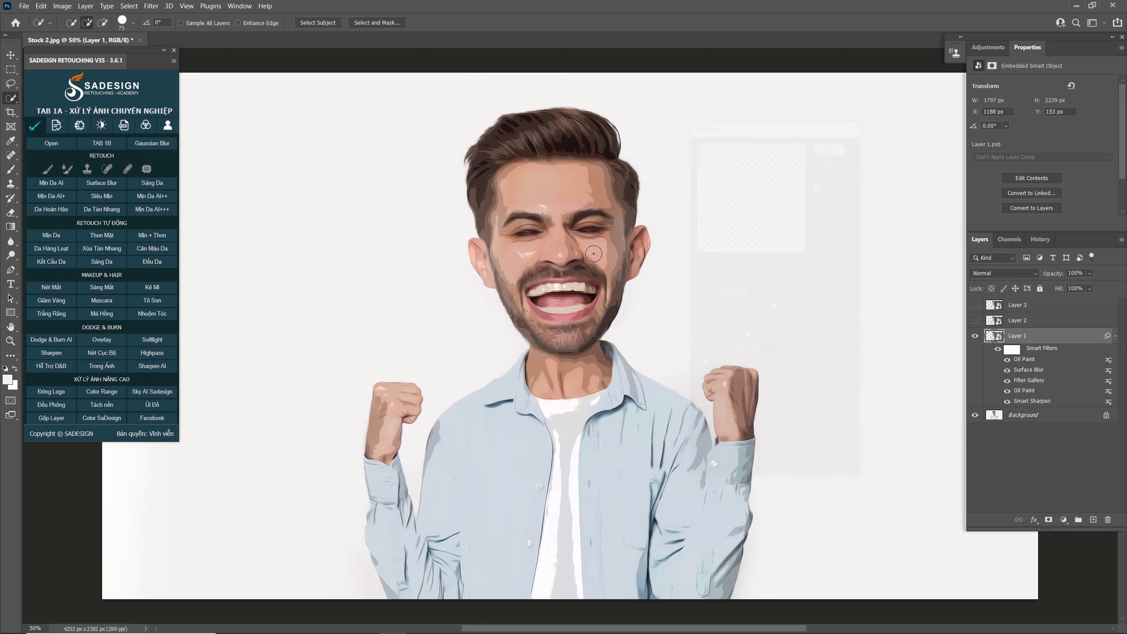
Step: Sharpen Layer 1 with Unsharp Mask at Amount 50% and Radius 1.0 px
left_click(149, 5)
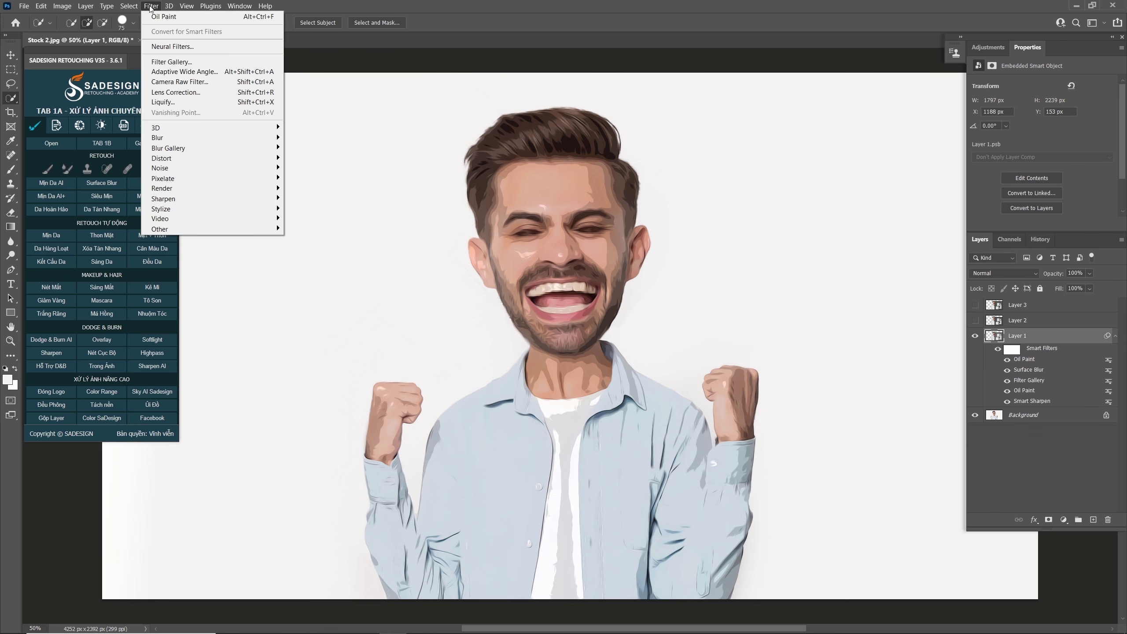
mouse_move(247, 203)
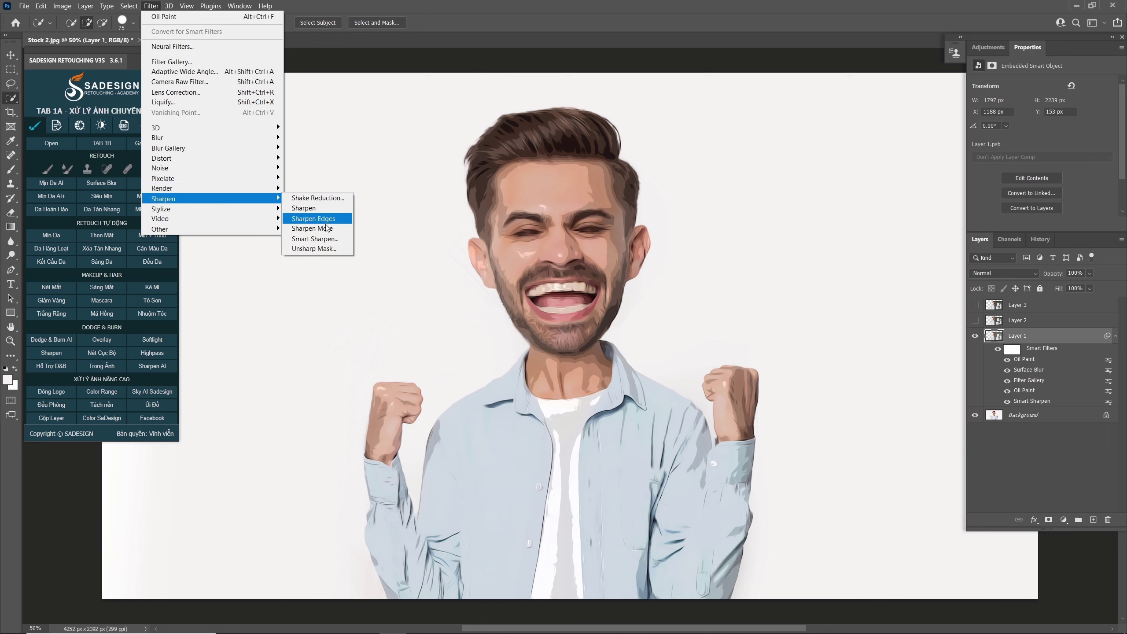
left_click(346, 252)
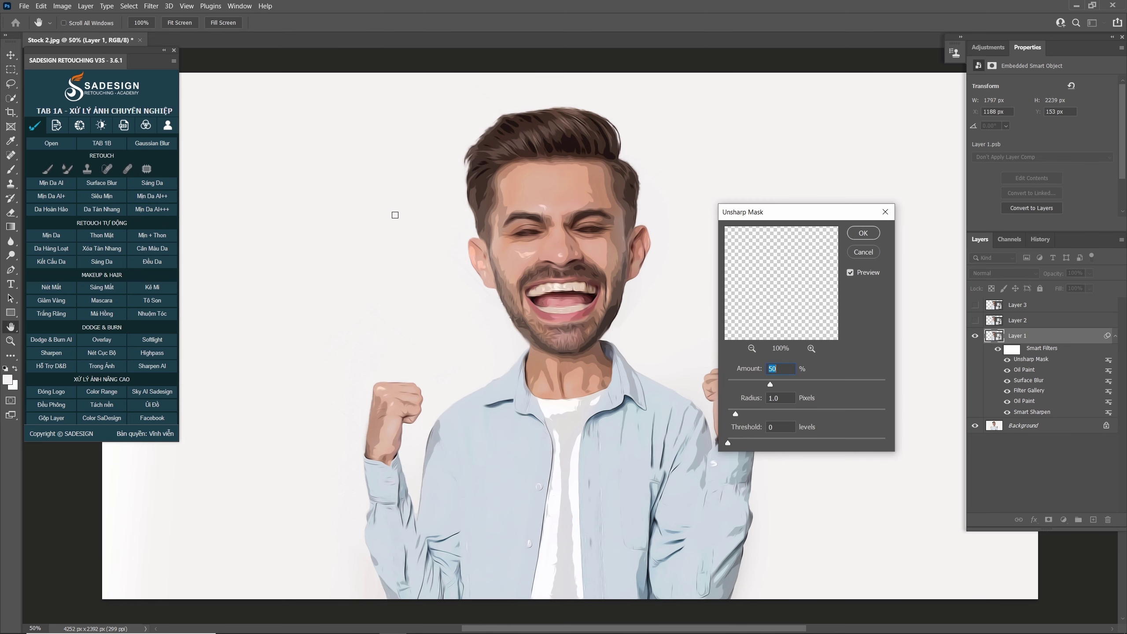
left_click(862, 233)
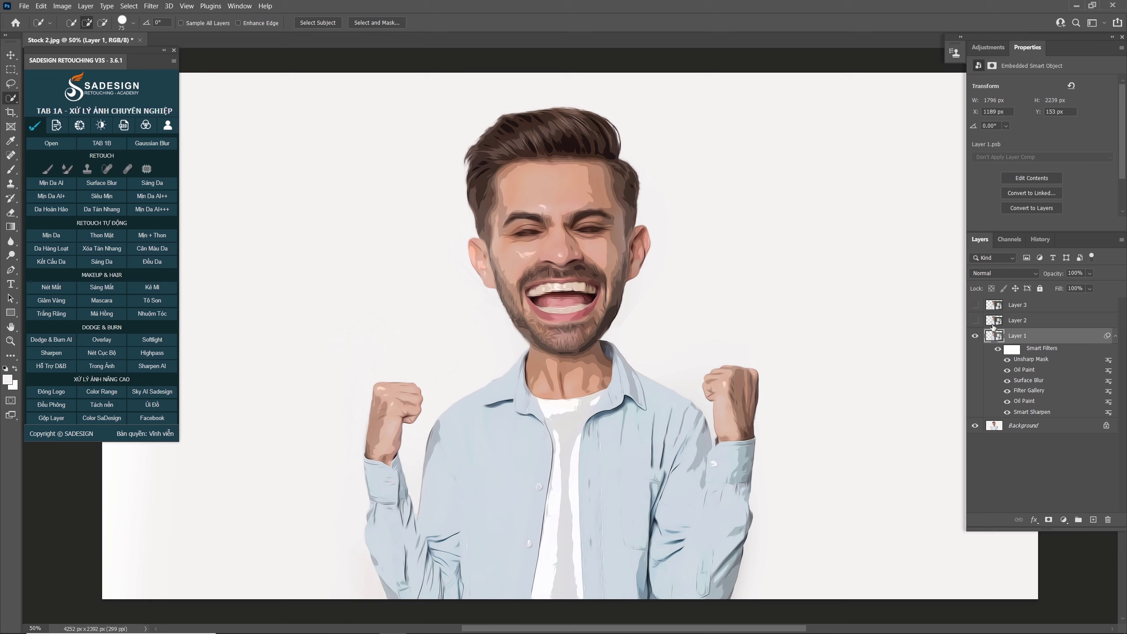
Step: Show Layer 2 and apply Poster Edges with Thickness 4, Intensity 4, Posterization 6
left_click(999, 320)
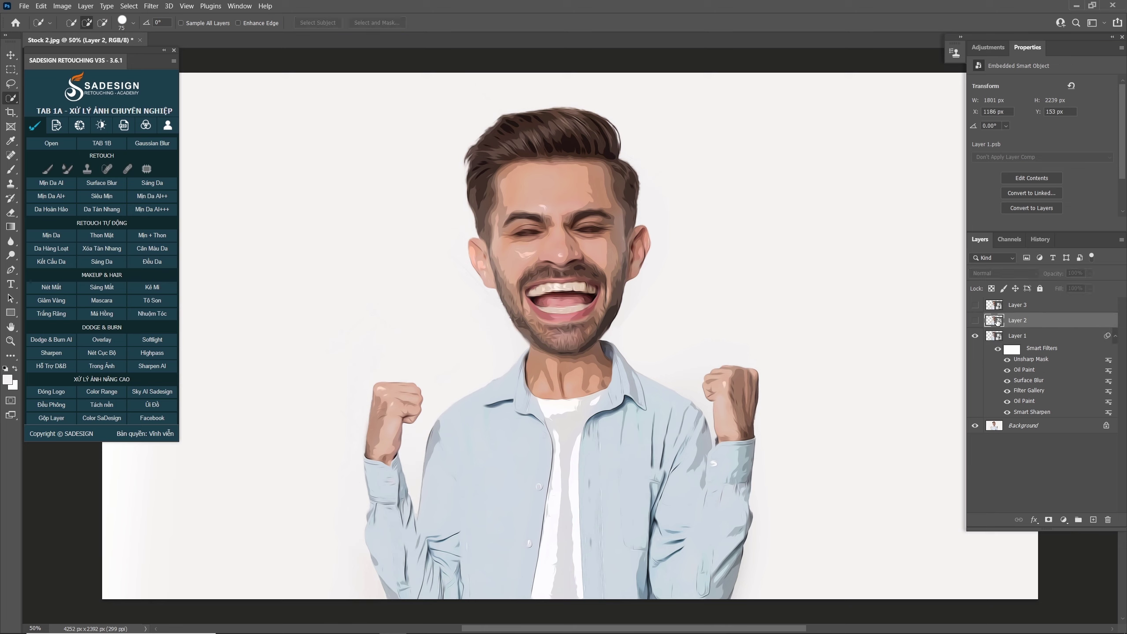
left_click(976, 320)
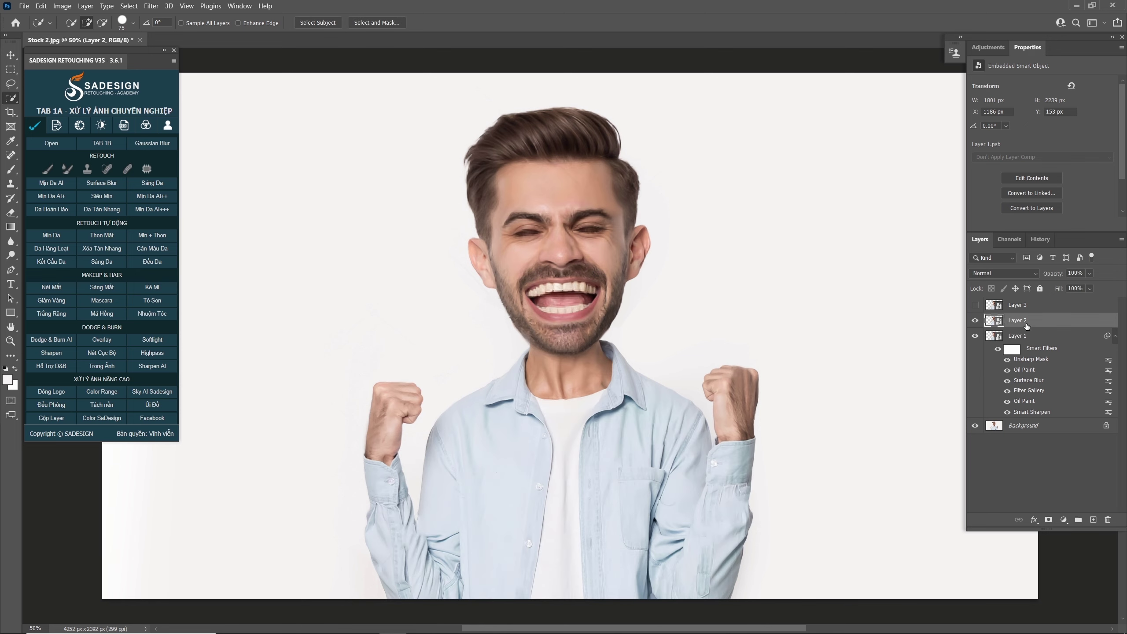
left_click(151, 6)
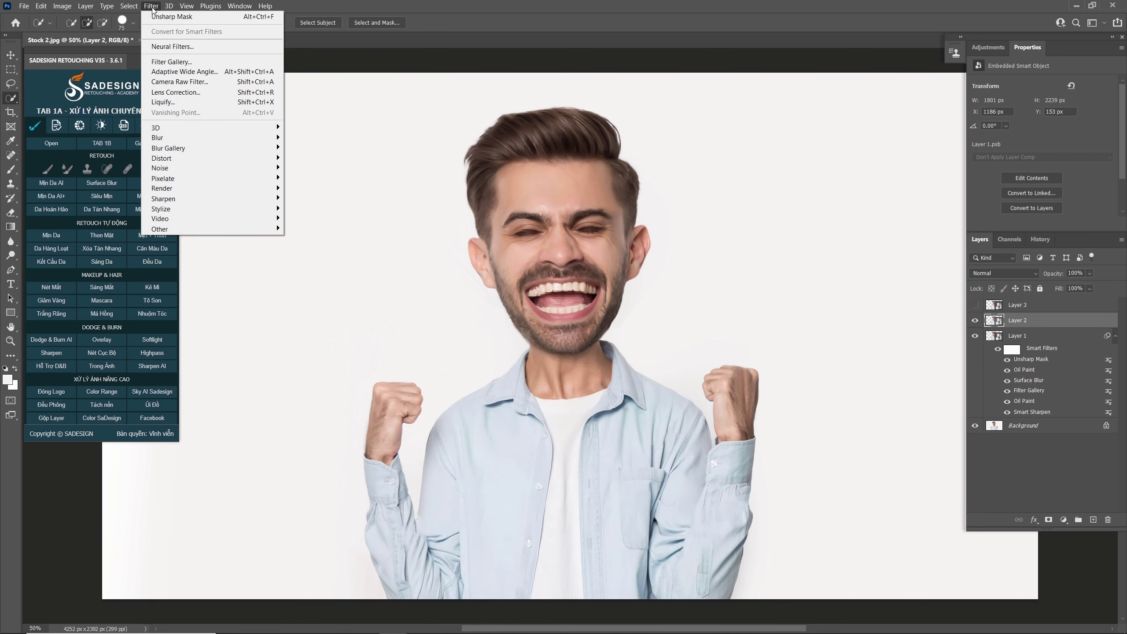
left_click(223, 65)
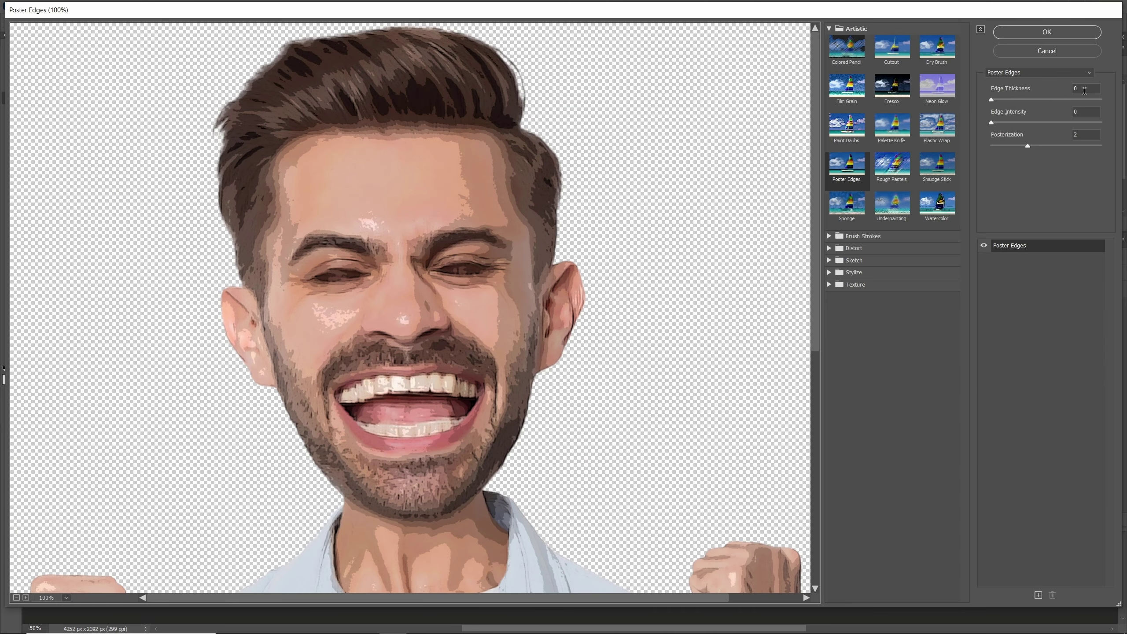
type("4")
key("Tab")
type("4")
key("Tab")
type("6")
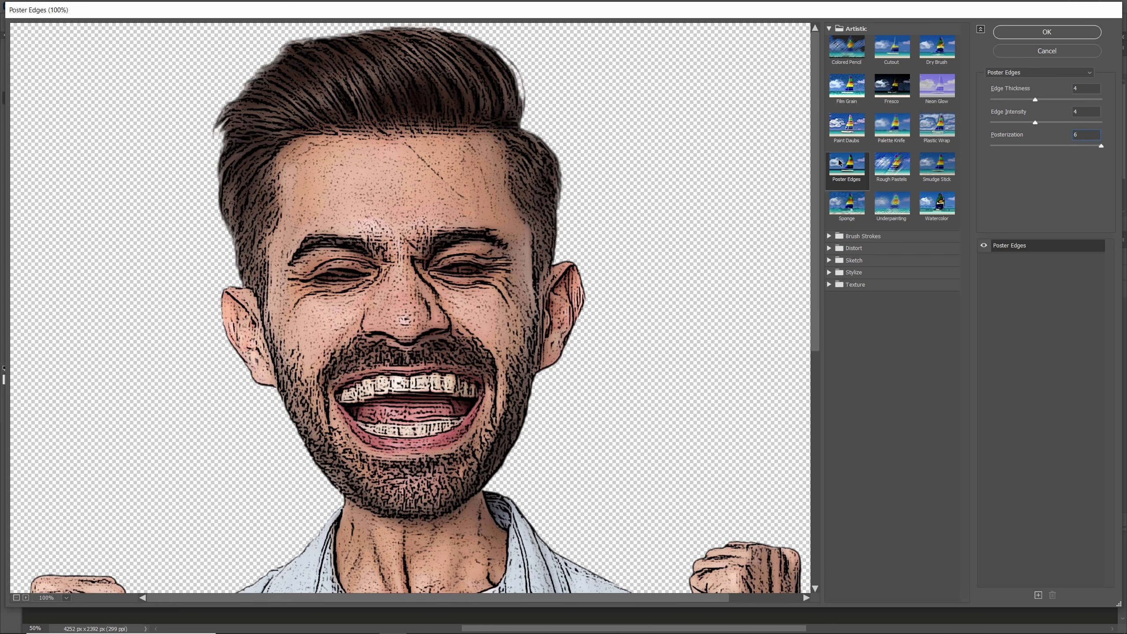
left_click(1017, 32)
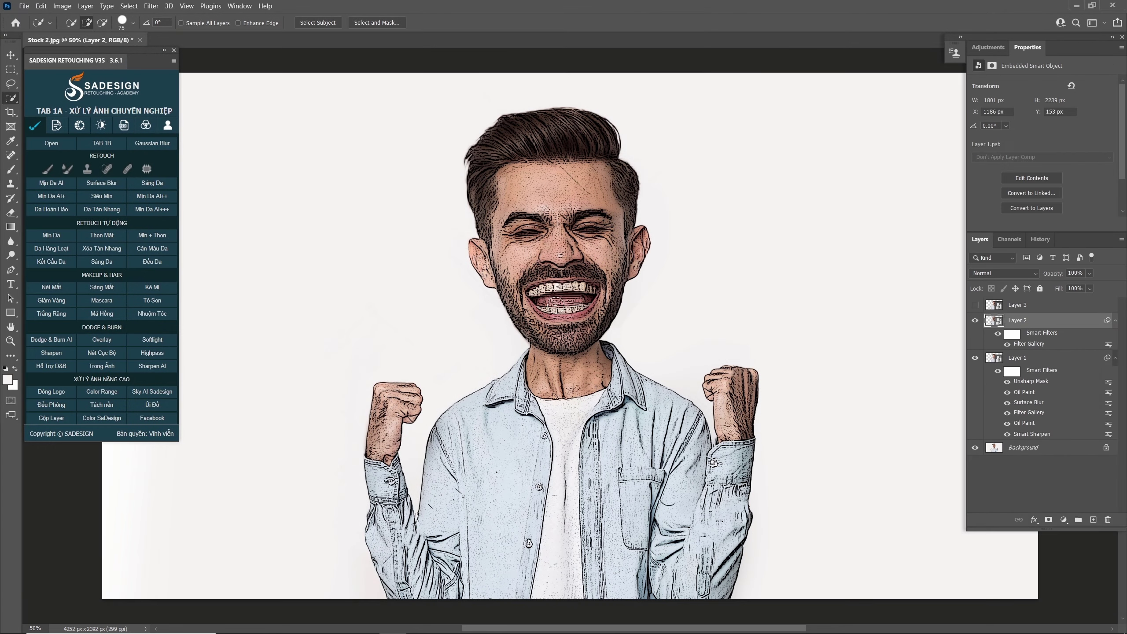
Step: Add Oil Paint to Layer 2 with Stylization 10
left_click(157, 7)
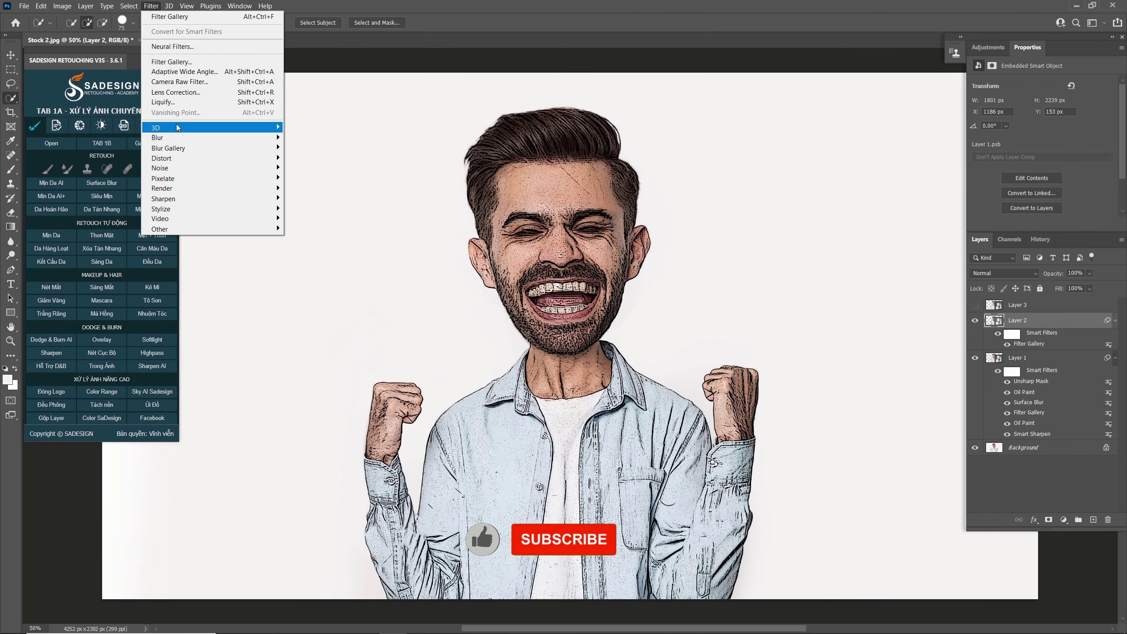
mouse_move(184, 209)
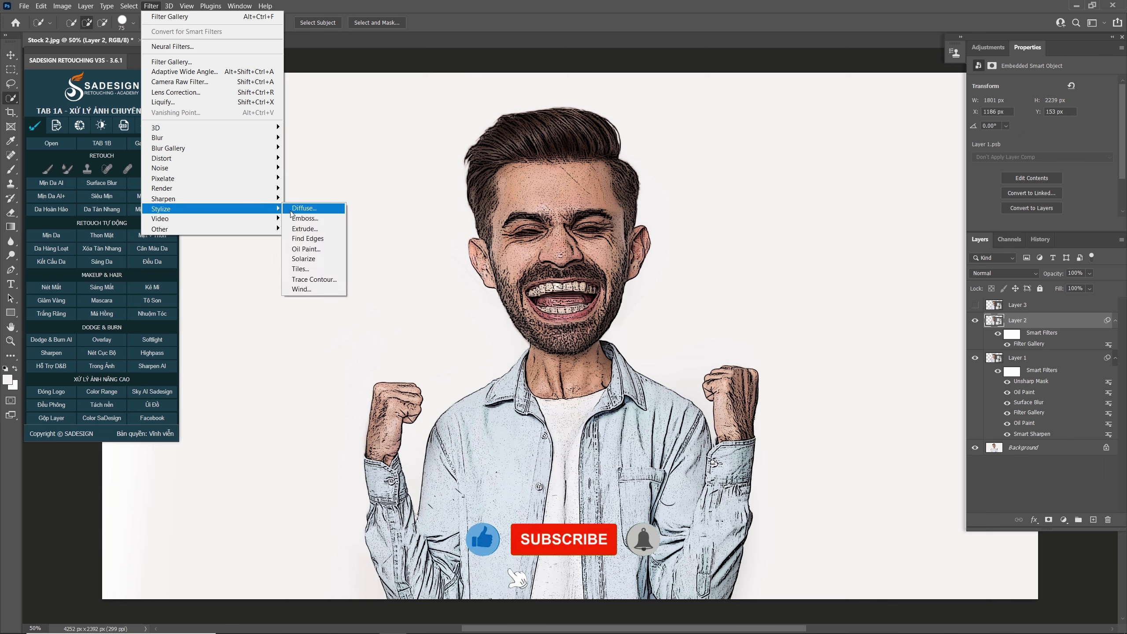
left_click(306, 248)
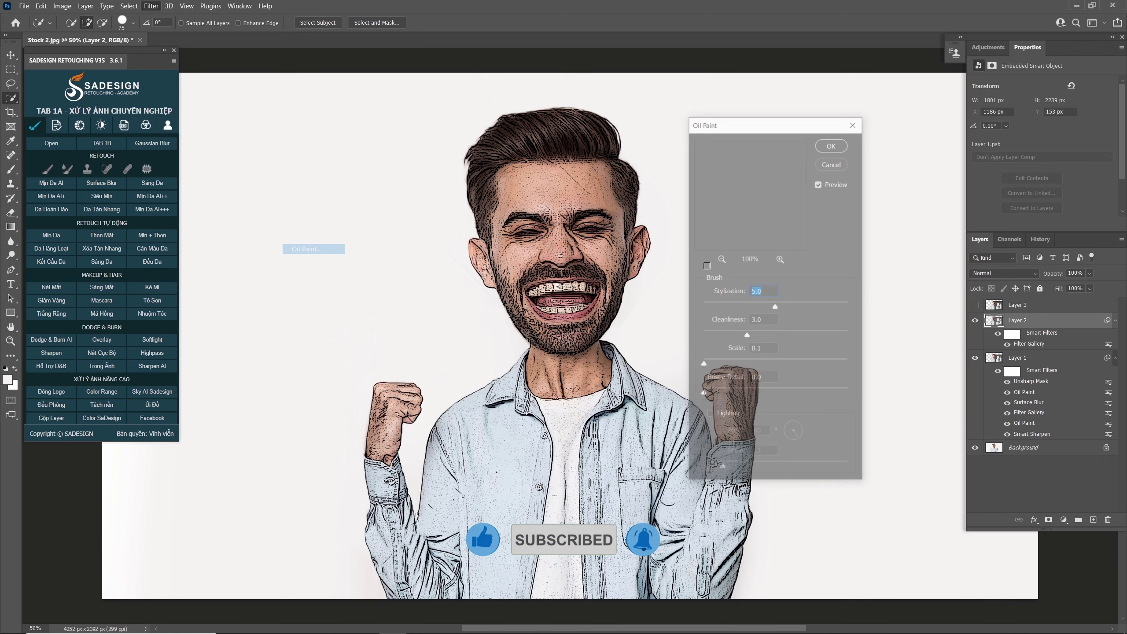
type("10")
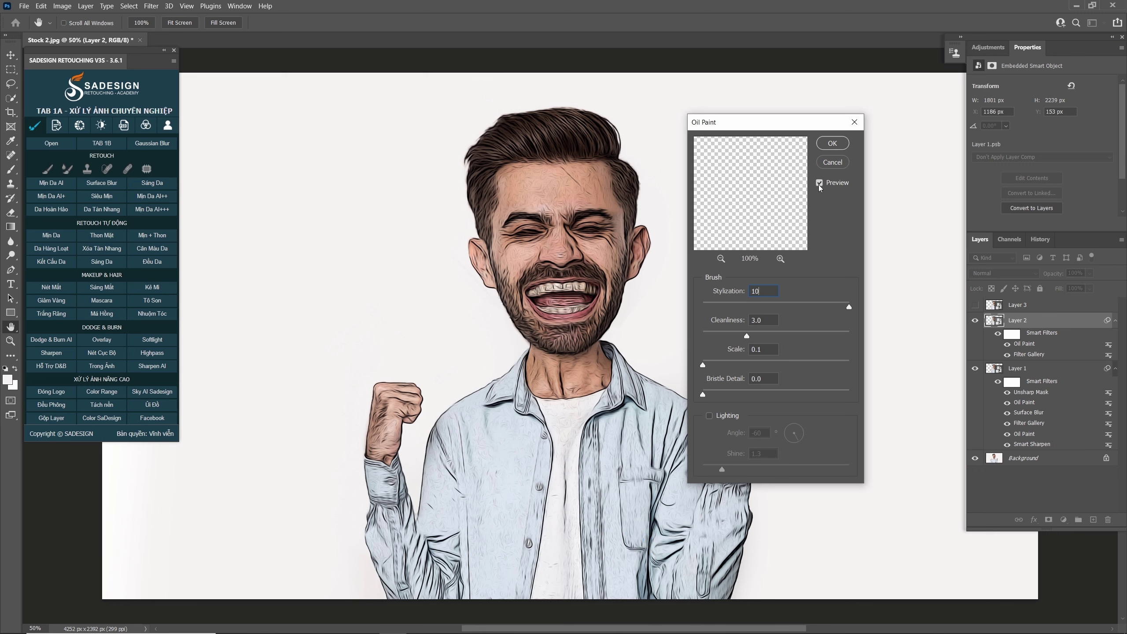
left_click(830, 150)
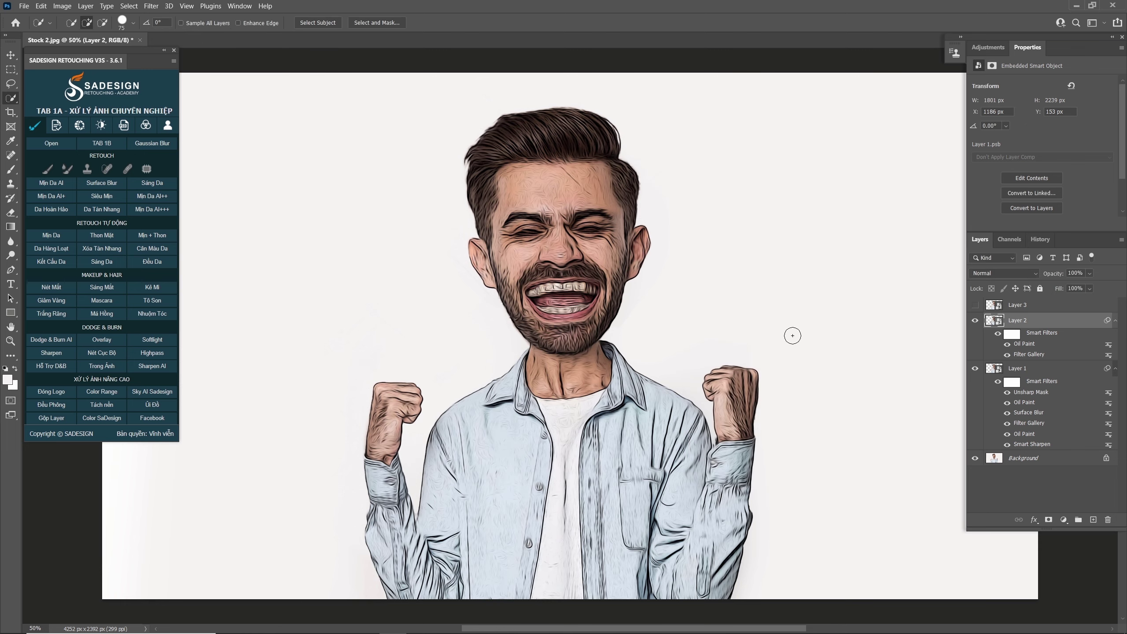
Step: Blend Layer 2 in Overlay mode at 30% opacity
left_click(1003, 273)
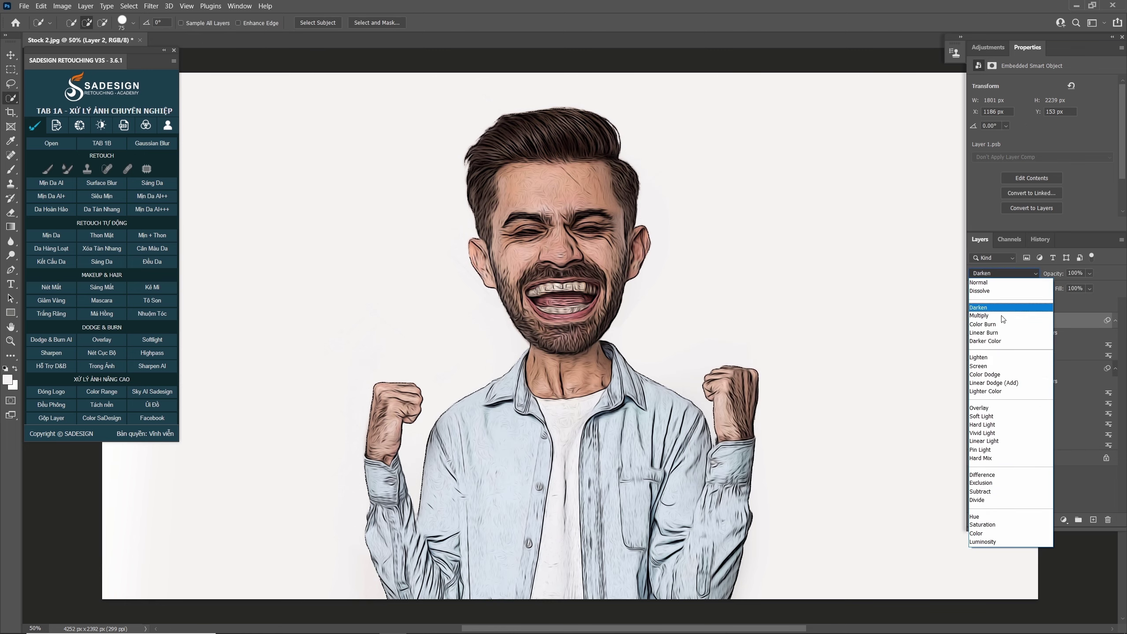
left_click(1009, 411)
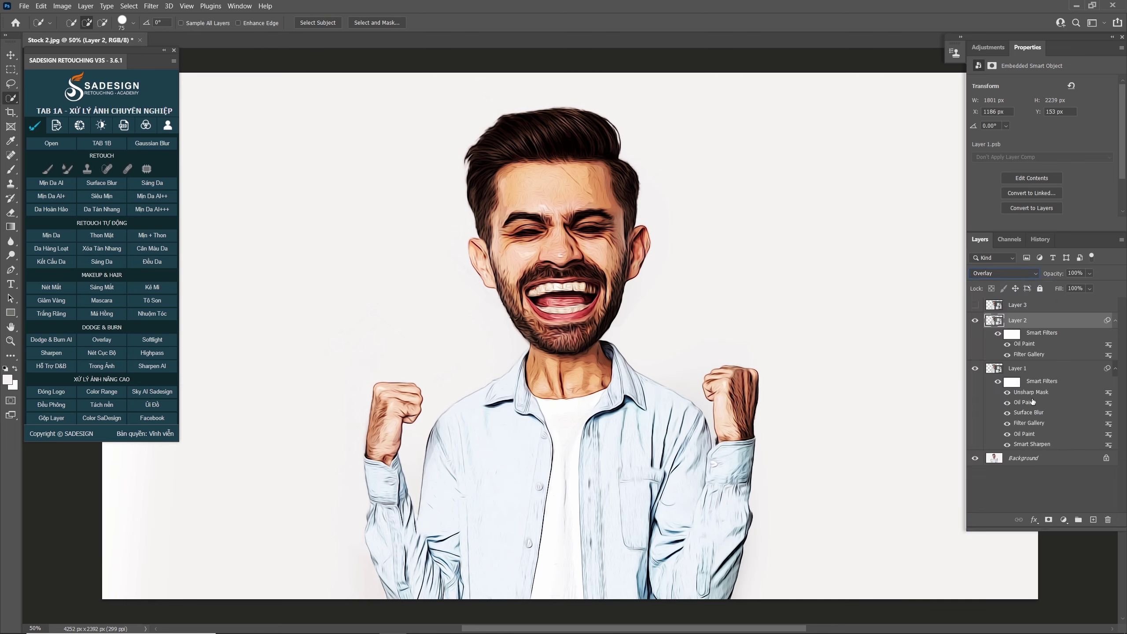
left_click(1078, 273)
type("30")
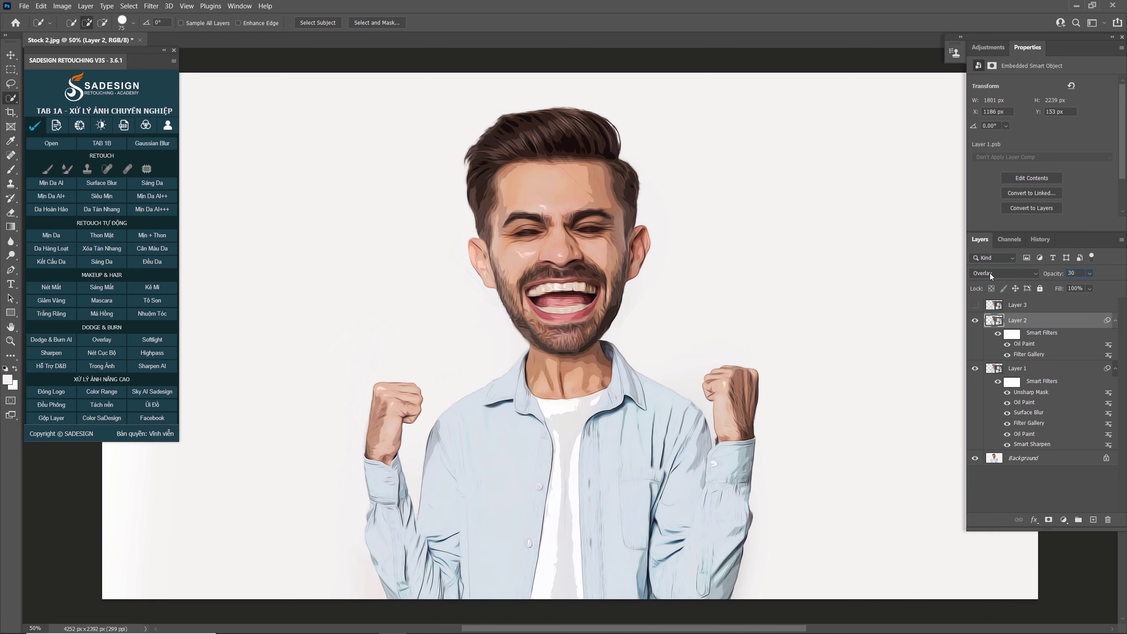
key("alt+]")
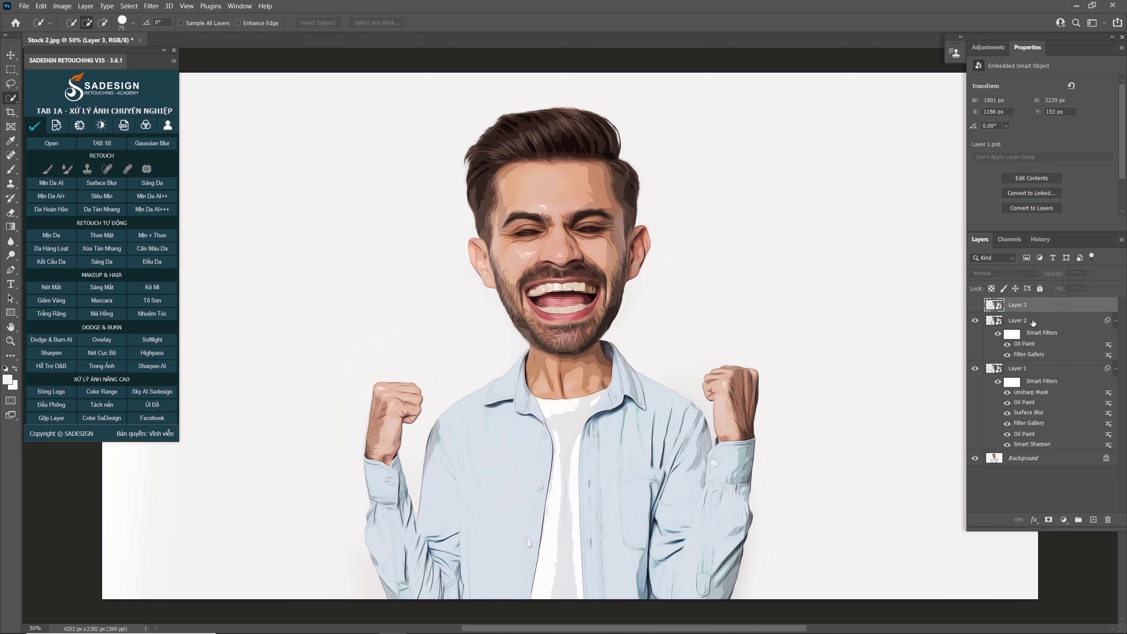
Step: Duplicate Layer 2 and raise the copy's Poster Edges to thickness 6, intensity 7
left_click(1033, 321)
key("ctrl+j")
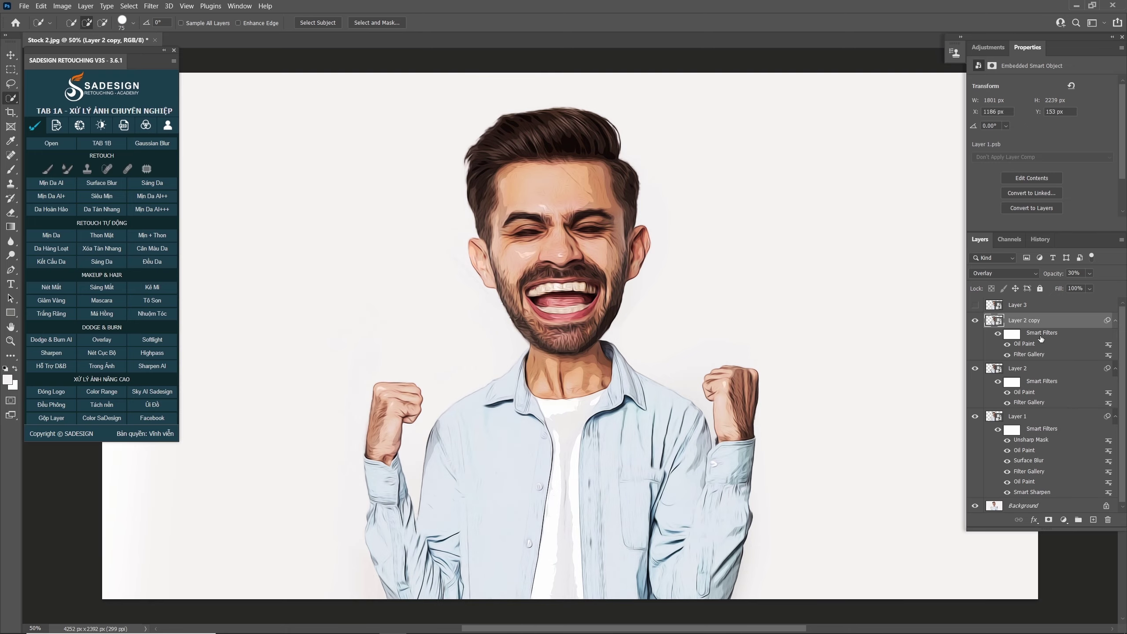
double_click(1035, 354)
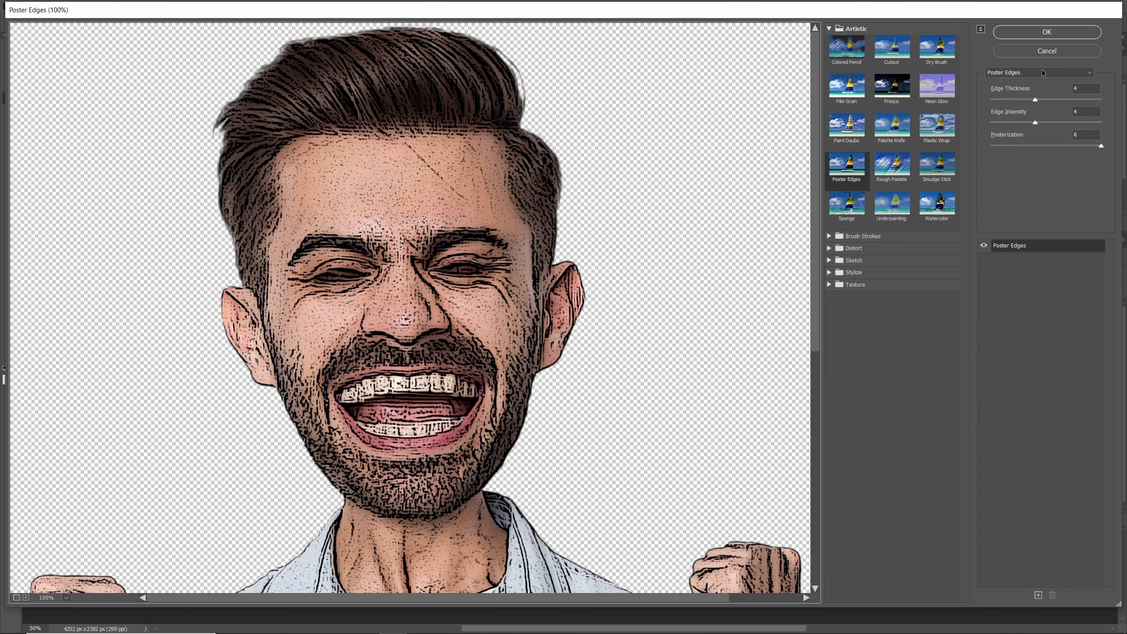
left_click(1087, 87)
type("6")
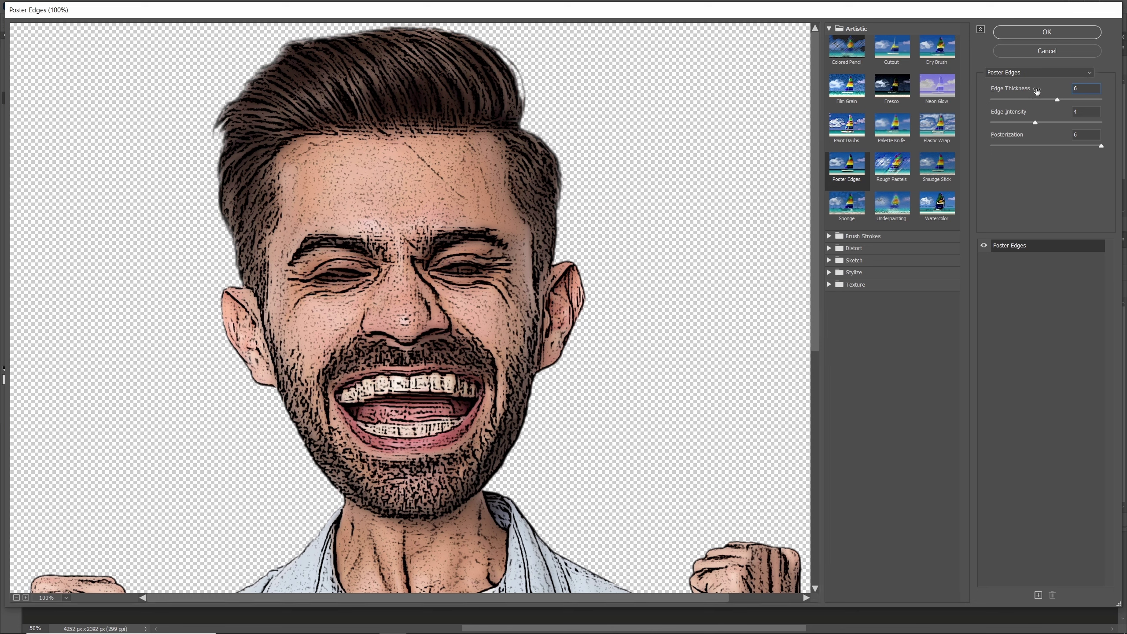
type("7")
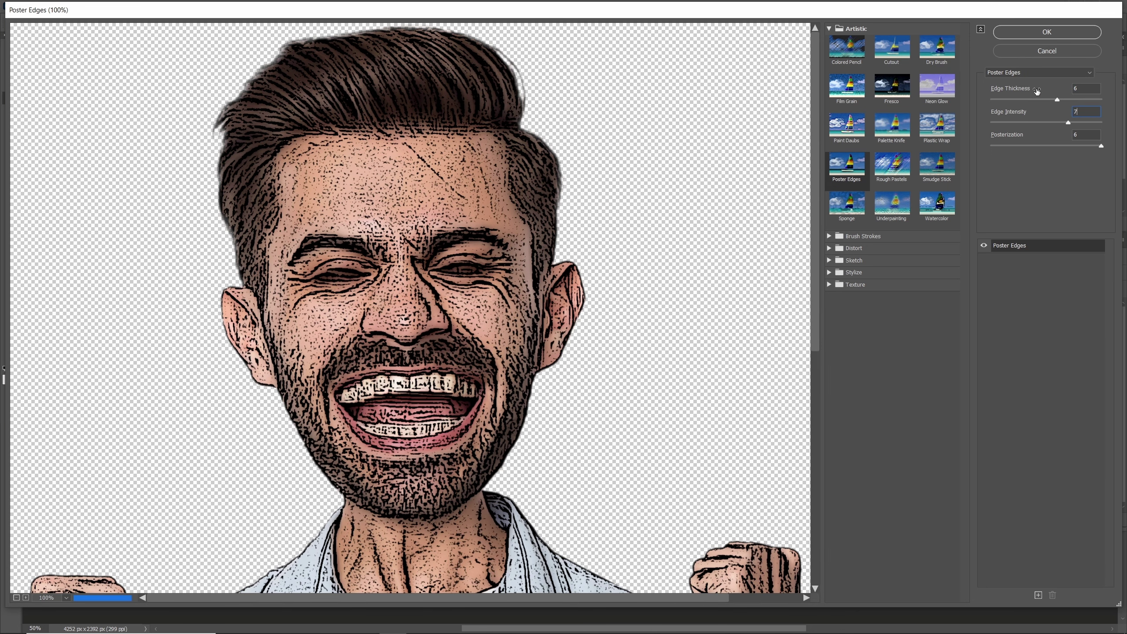
left_click(1040, 33)
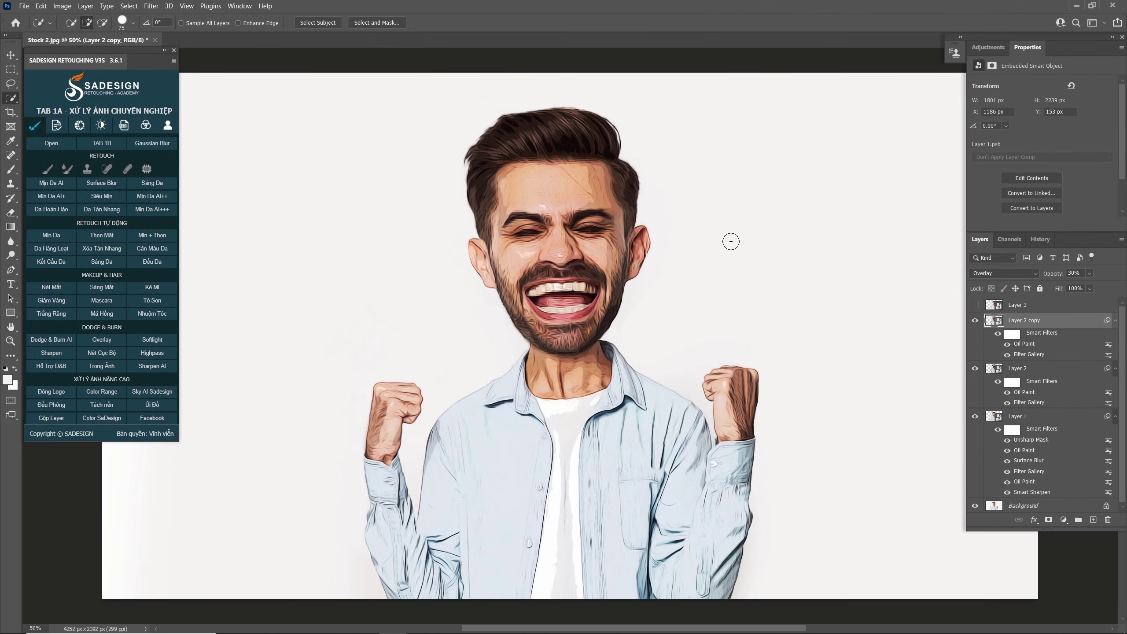
Step: Blend Layer 2 copy in Pin Light at 80% opacity and make Layer 3 visible
left_click(999, 272)
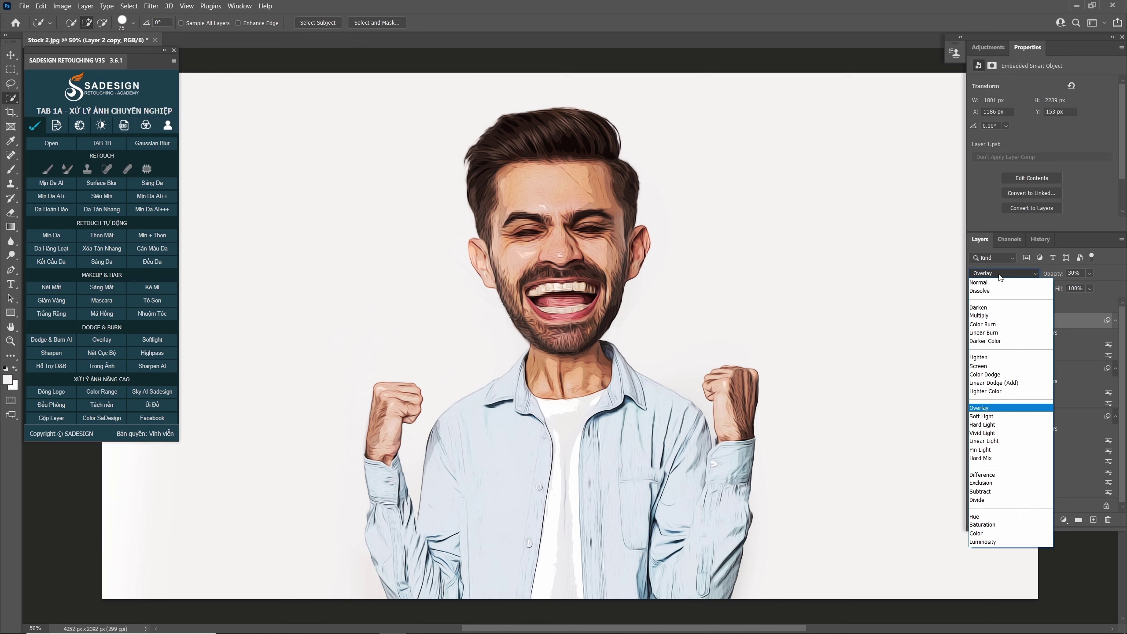
left_click(1003, 451)
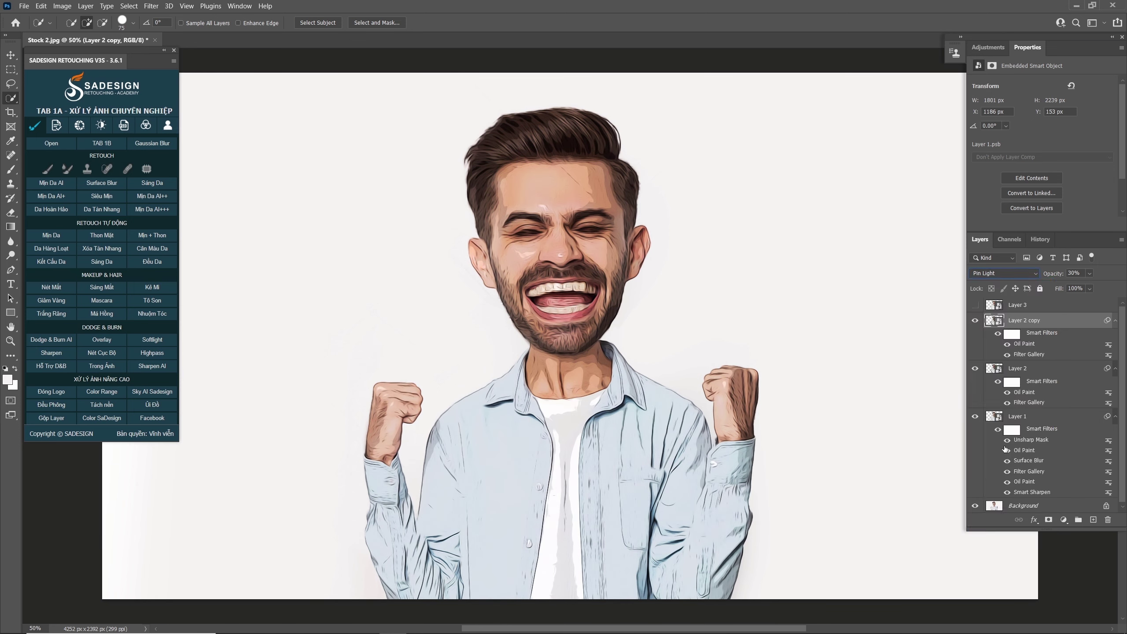
type("80")
key("Return")
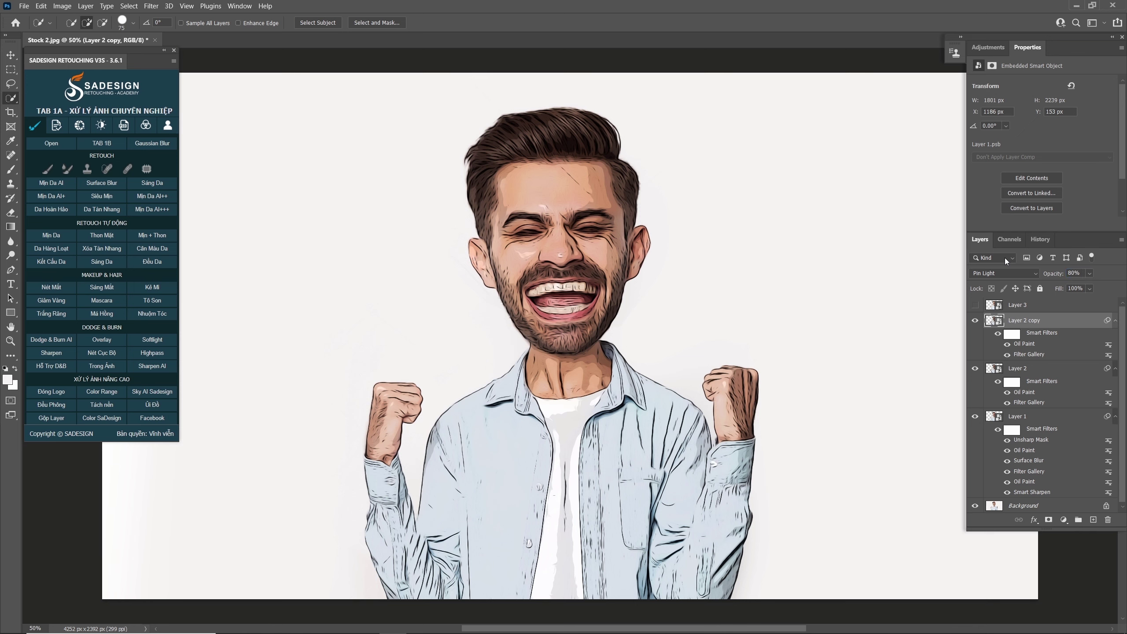
left_click(975, 323)
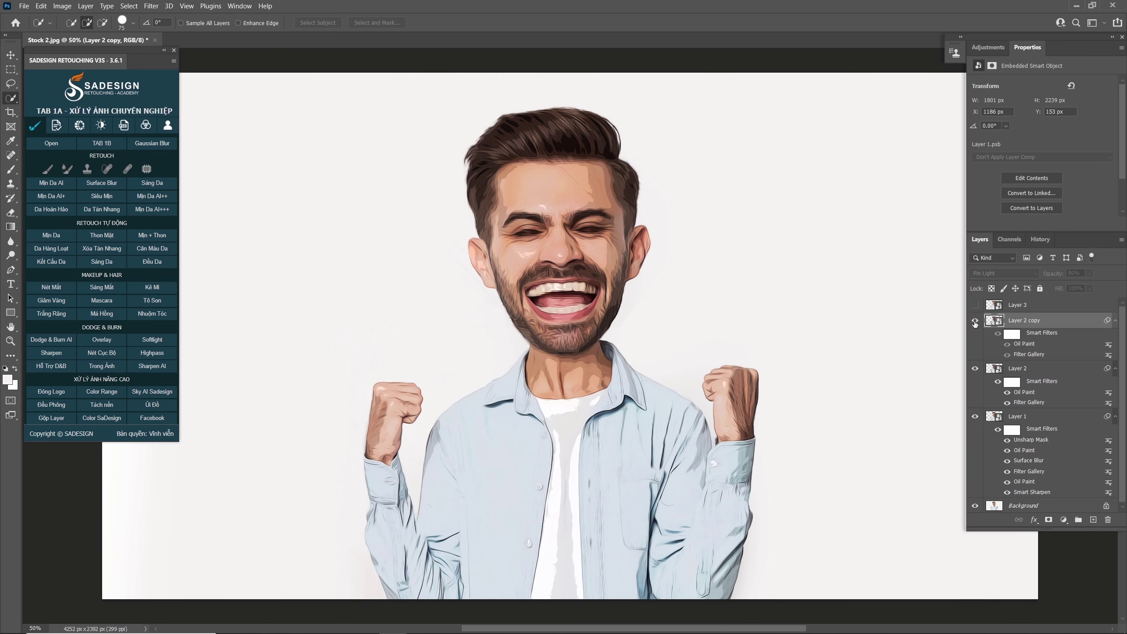
left_click(974, 323)
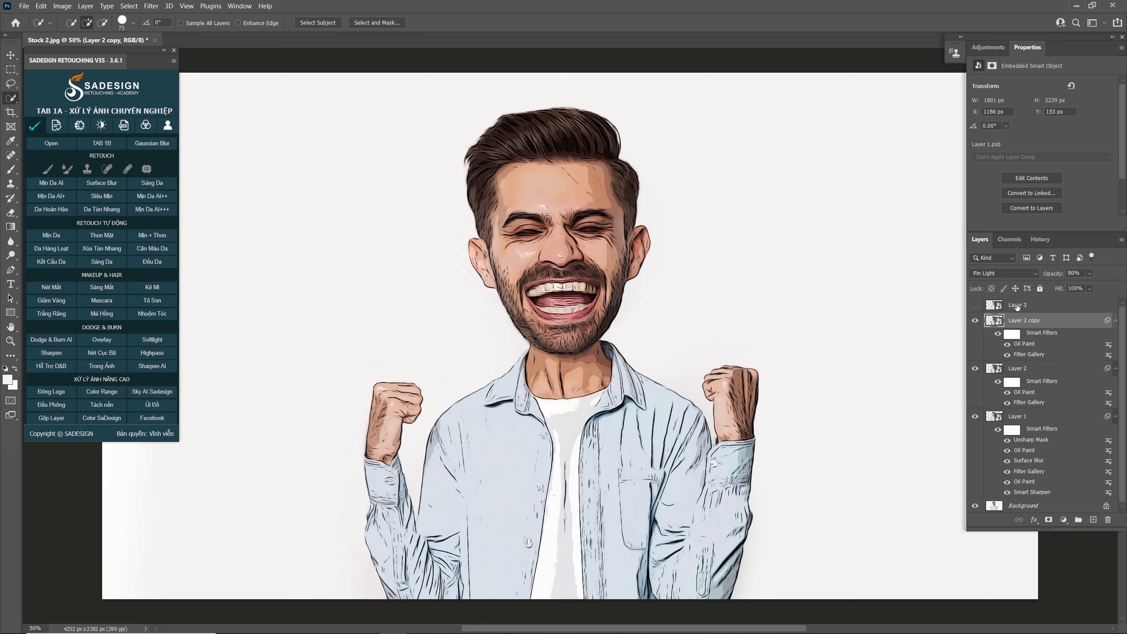
left_click(1017, 306)
left_click(975, 305)
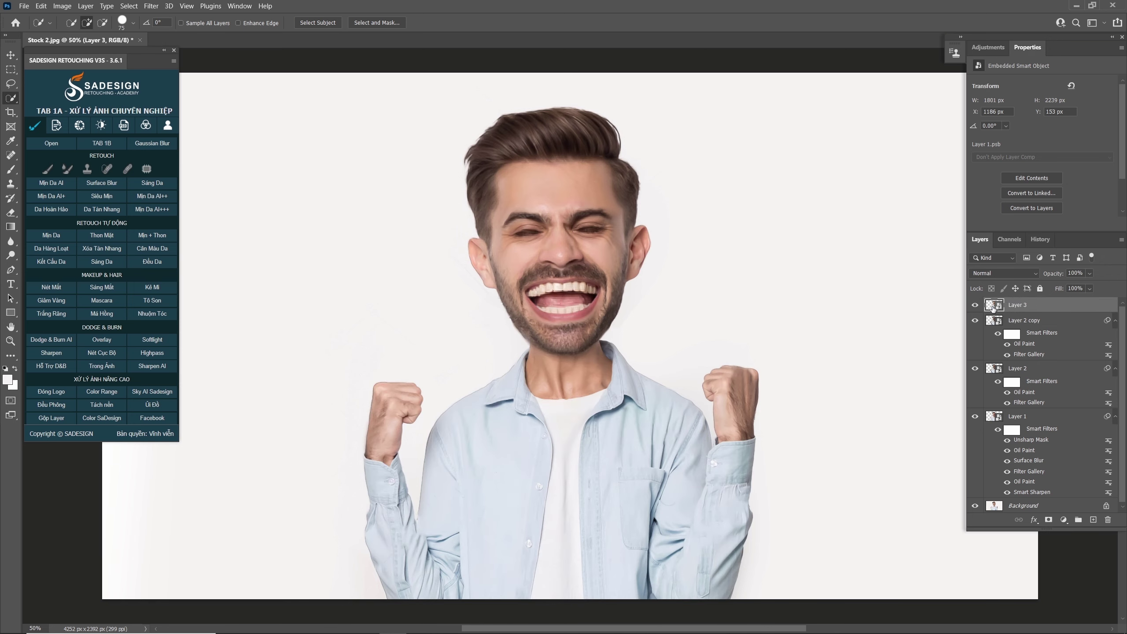
Step: Apply High Pass at 2.0 px radius to Layer 3 and blend it in Overlay
left_click(151, 6)
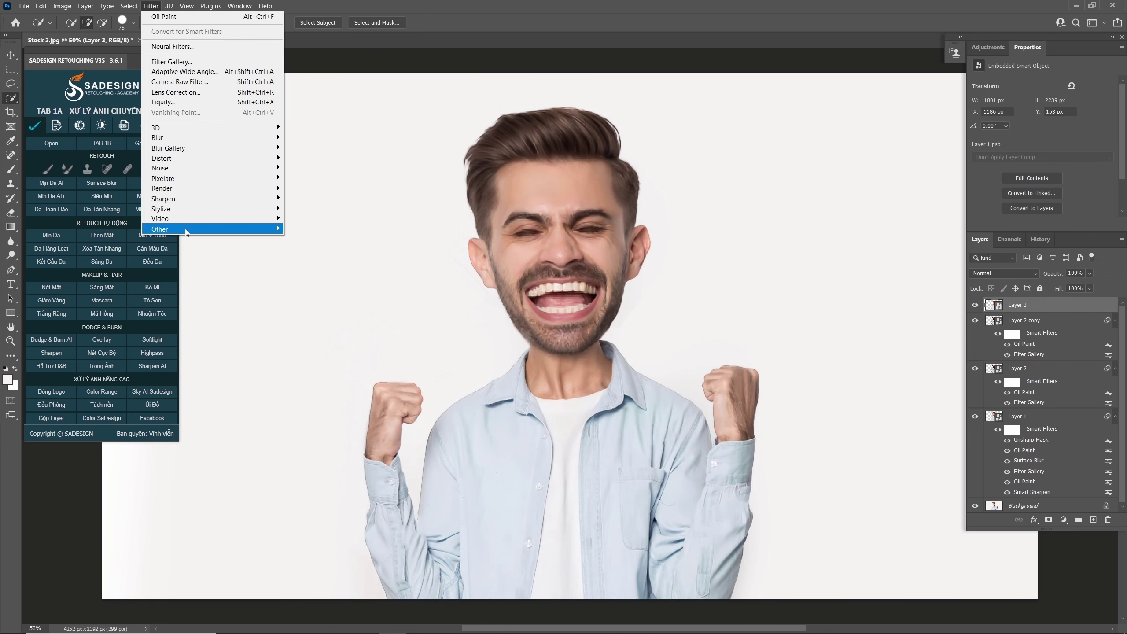
mouse_move(266, 229)
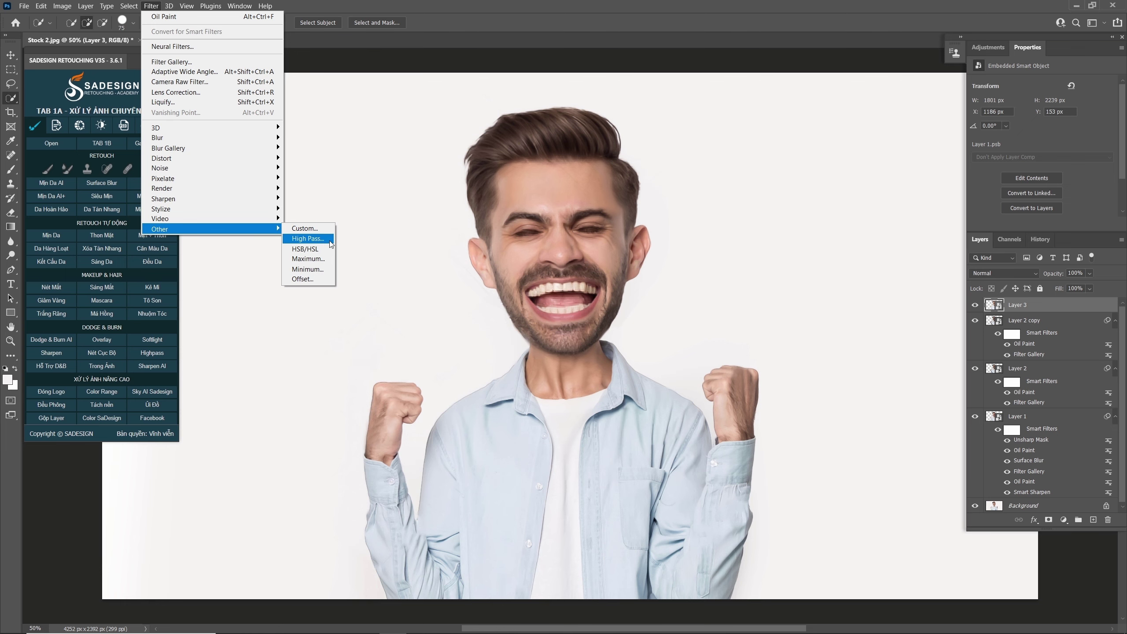
left_click(330, 240)
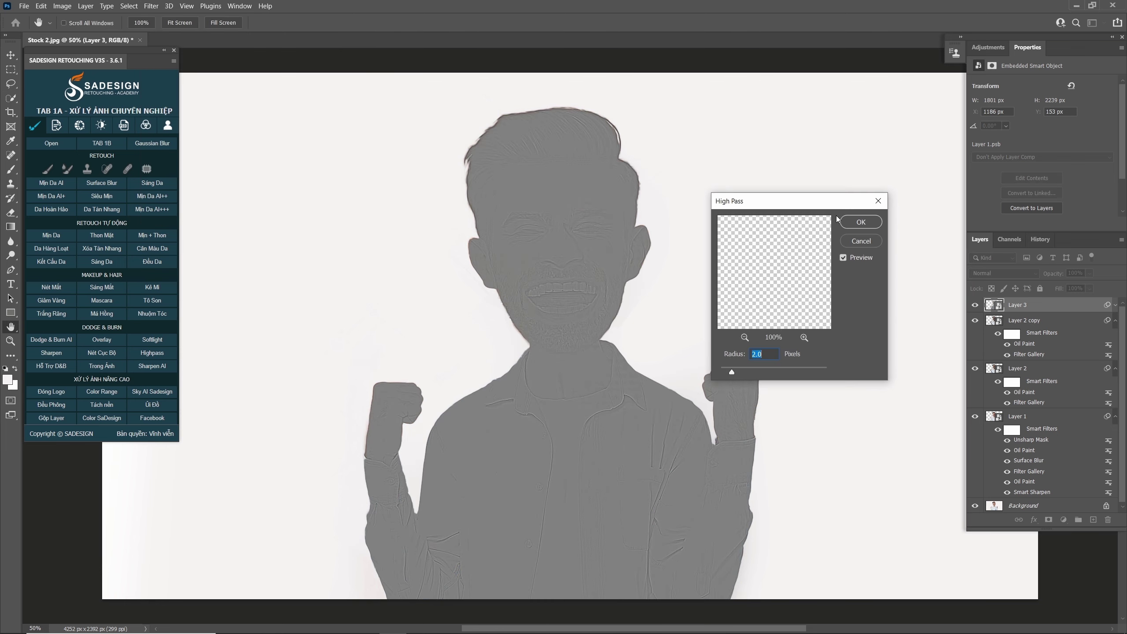
left_click(871, 225)
left_click(1003, 273)
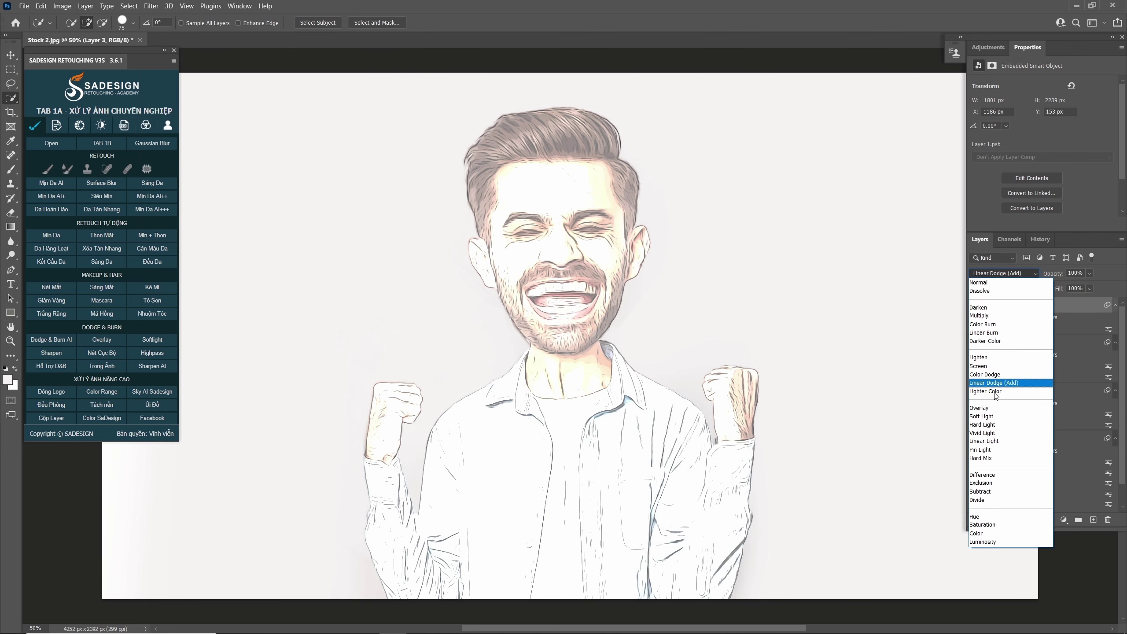
left_click(1007, 409)
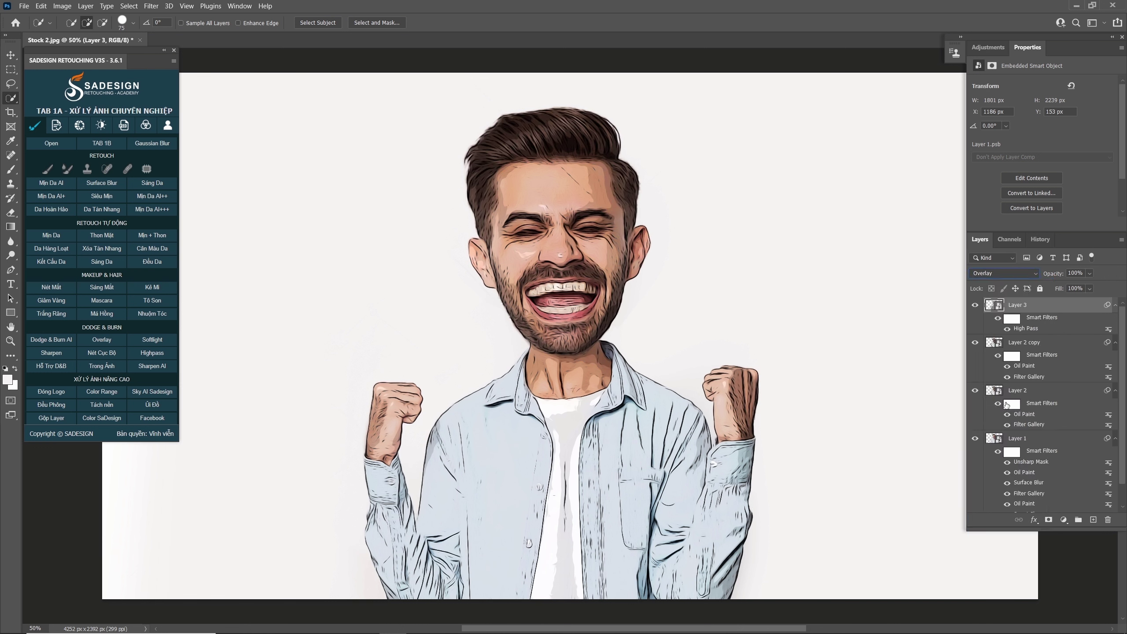
left_click(1065, 522)
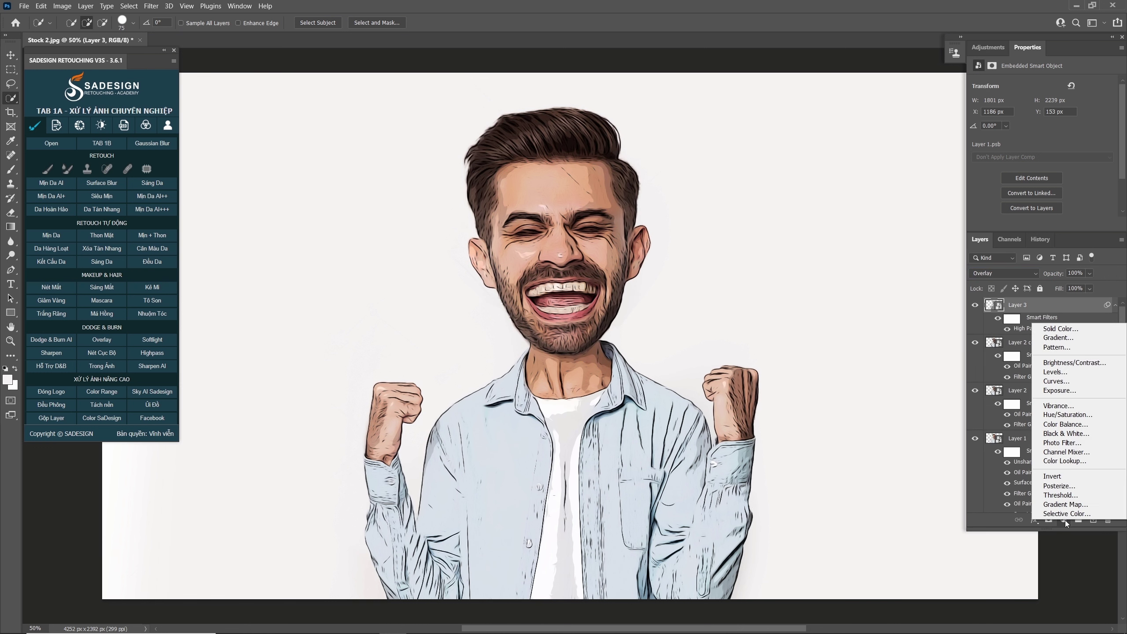
Step: Add a Vibrance adjustment at +46 and a Levels adjustment with black input 8
left_click(1074, 406)
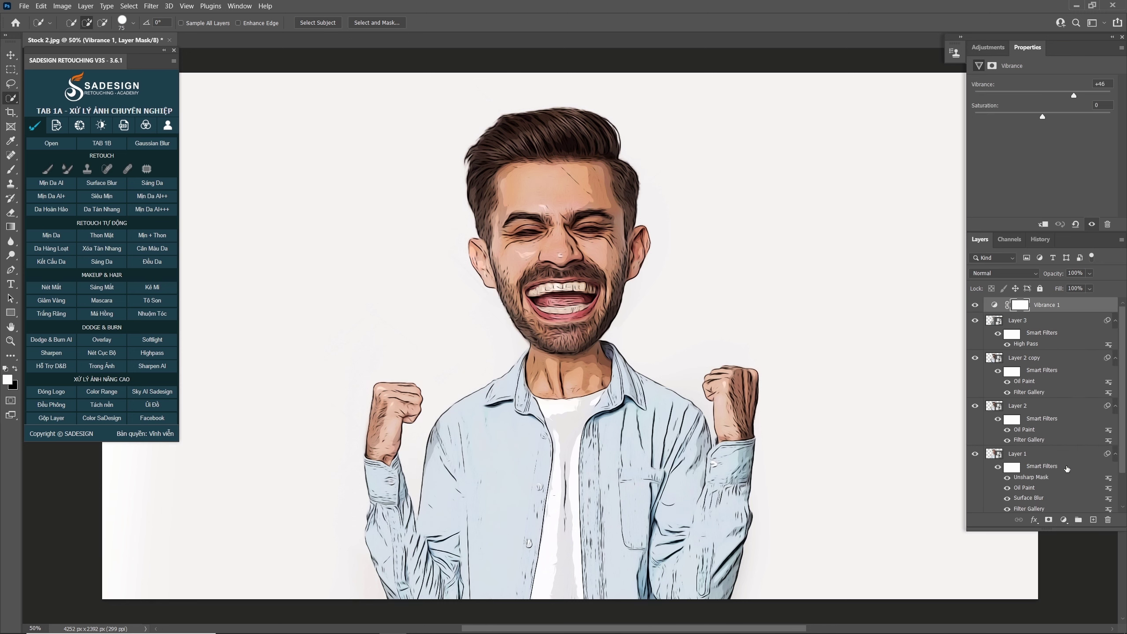
left_click(1068, 523)
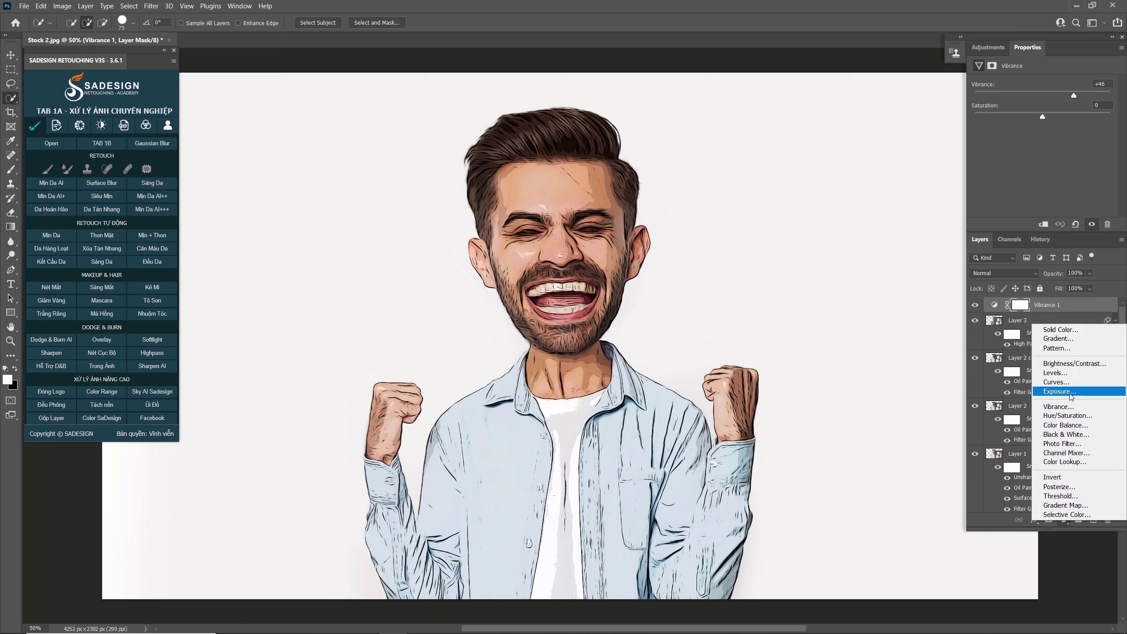
left_click(1088, 377)
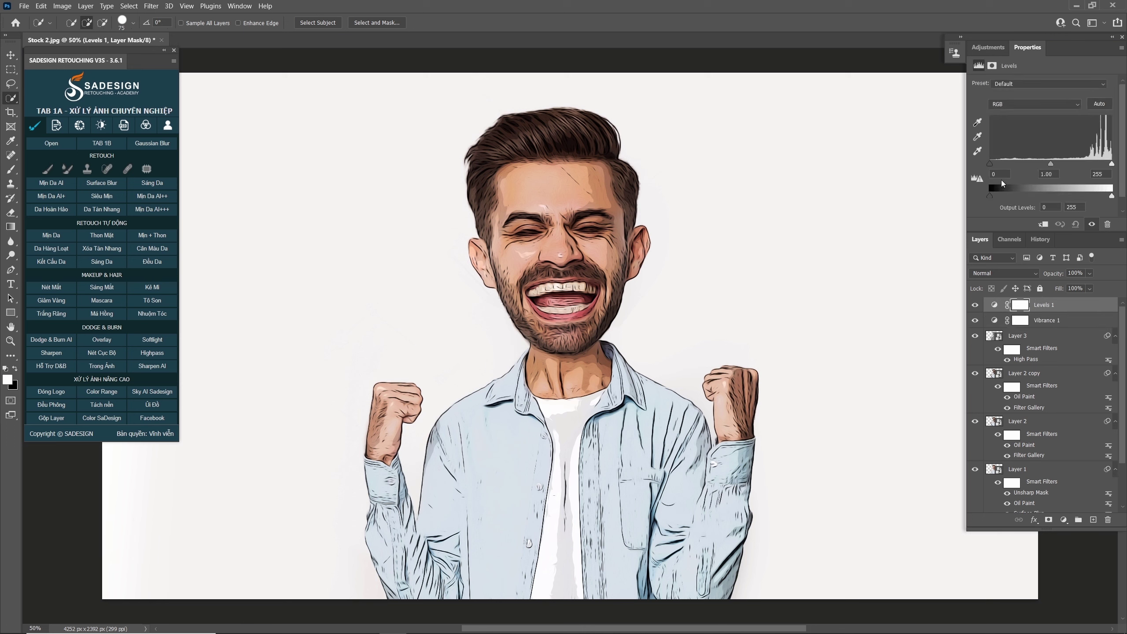
left_click_drag(993, 167, 995, 167)
left_click(1038, 240)
left_click_drag(1120, 468, 1093, 265)
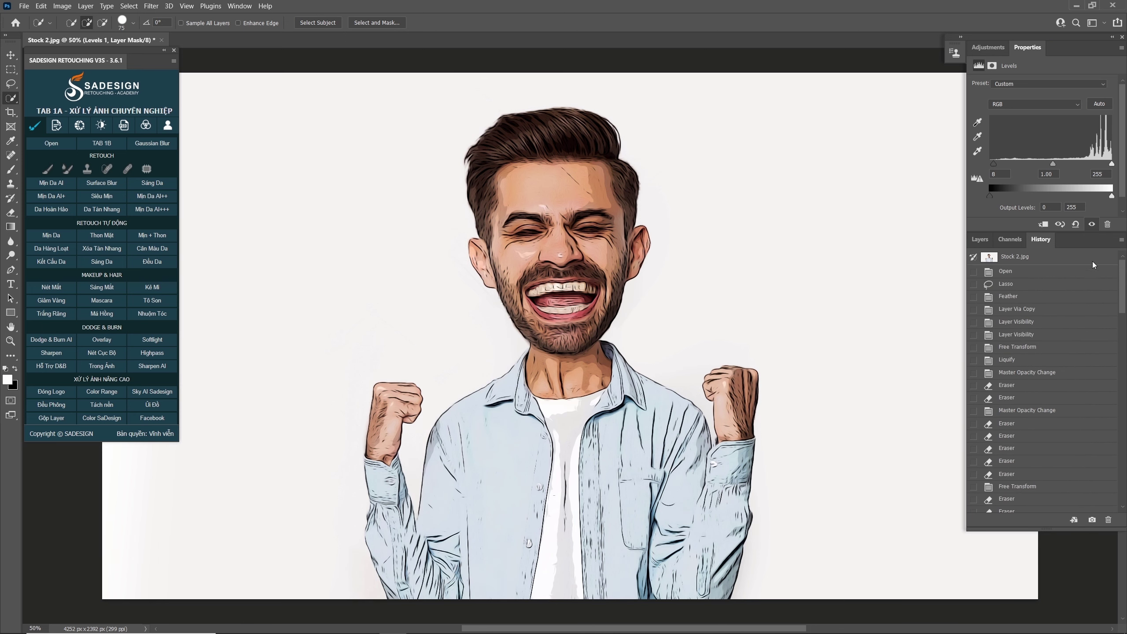
left_click(1061, 259)
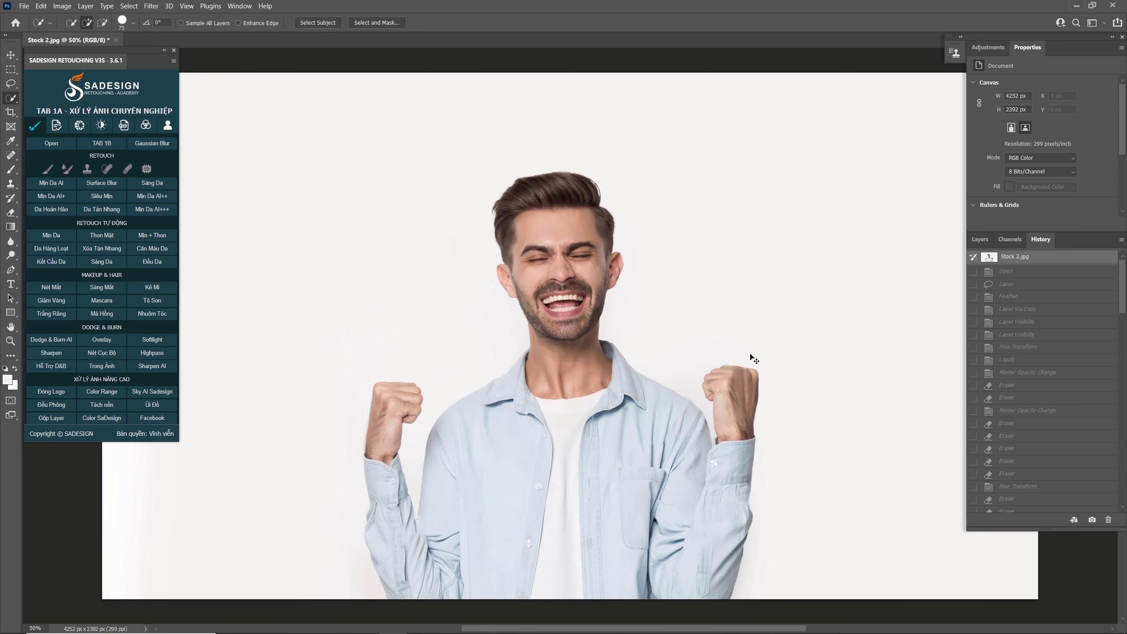
key("ctrl+z")
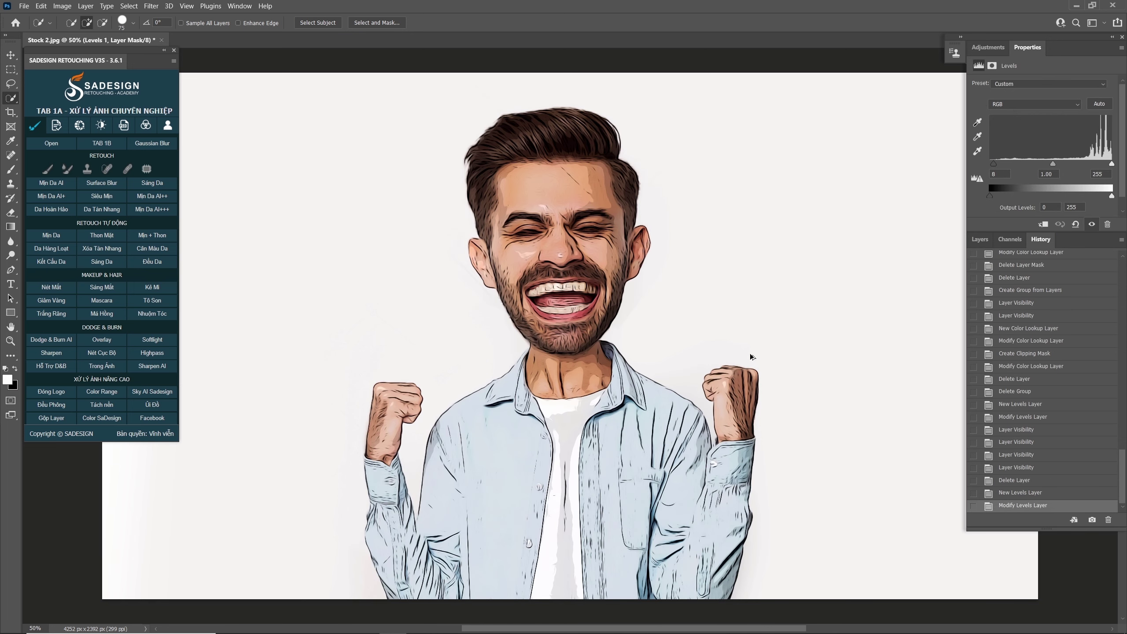
key("F12")
key("ctrl+z")
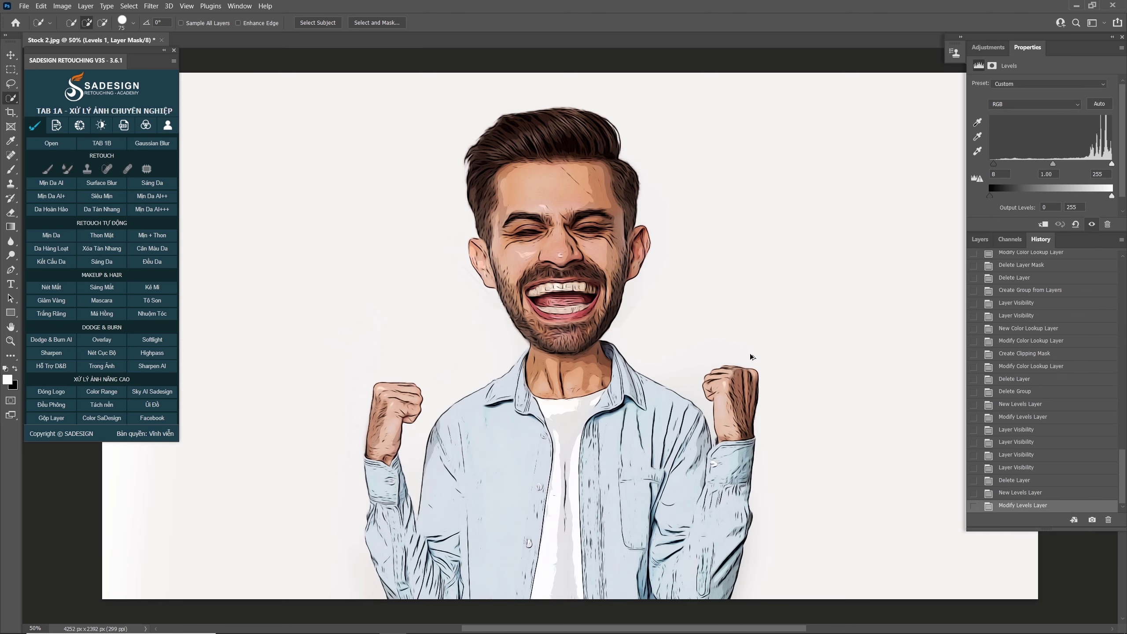